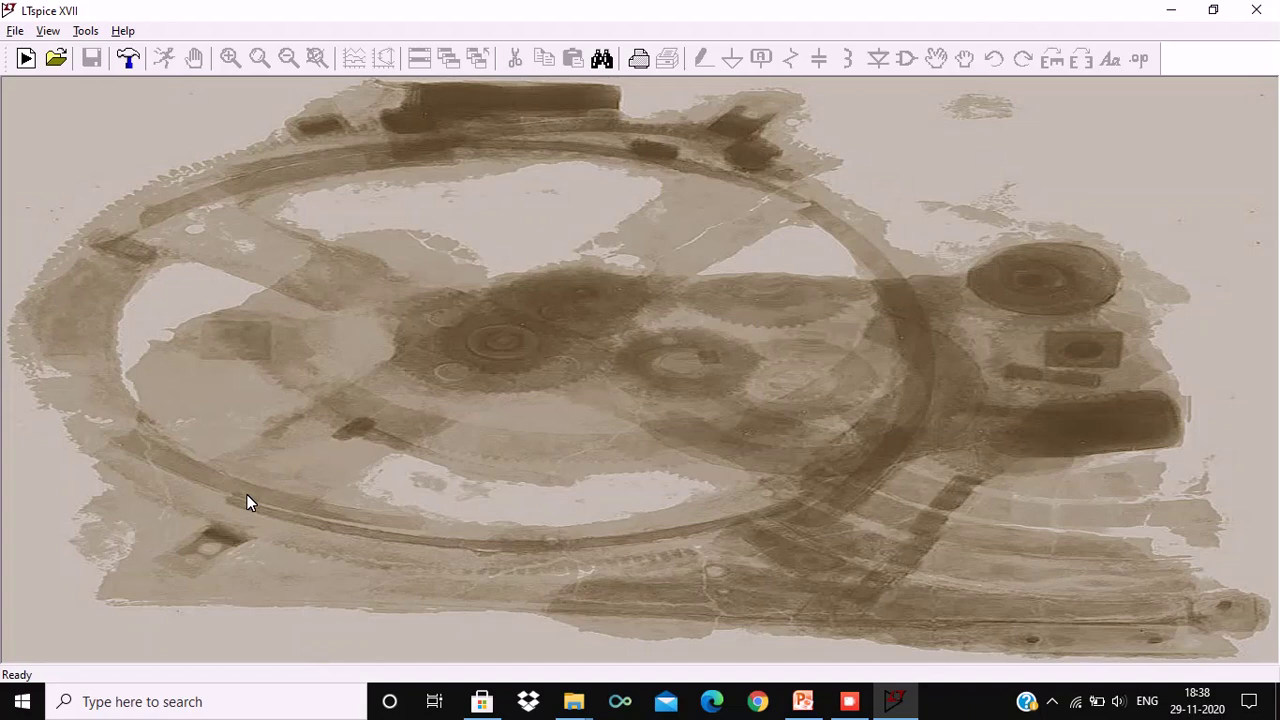
# Create a new blank schematic, Draft2.asc, from the File menu
pyautogui.click(13, 28)
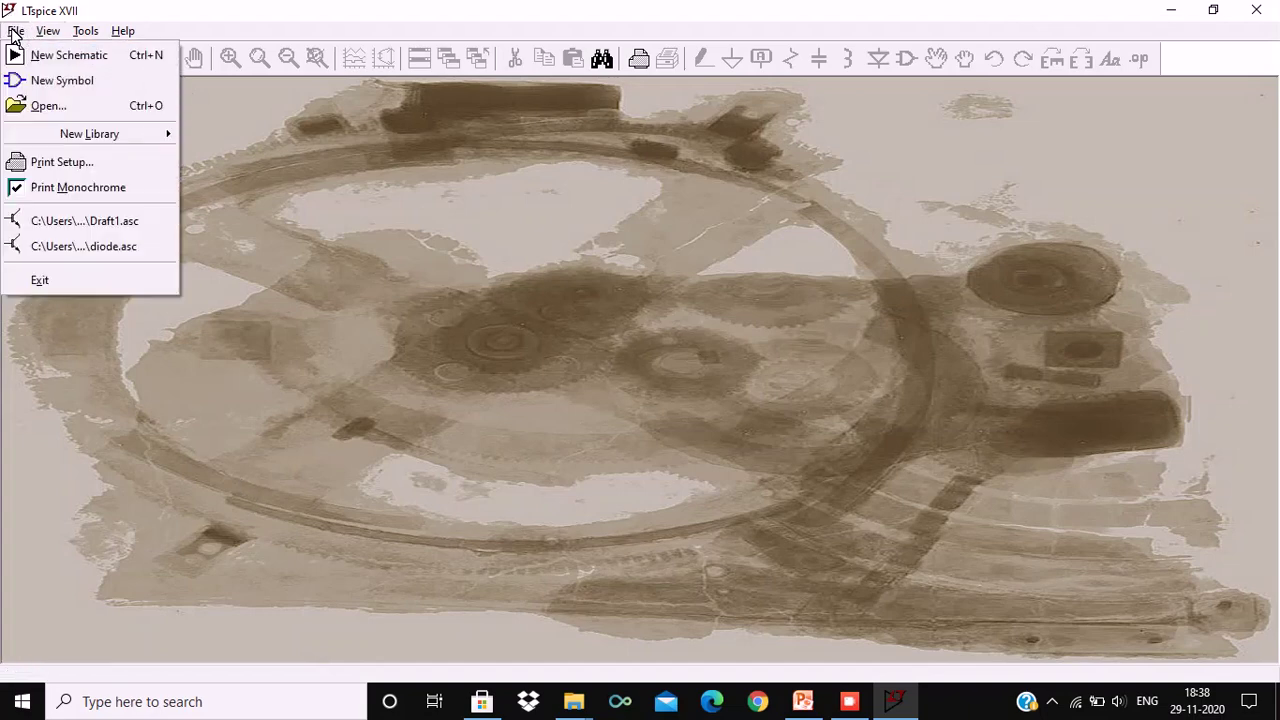
pyautogui.click(60, 55)
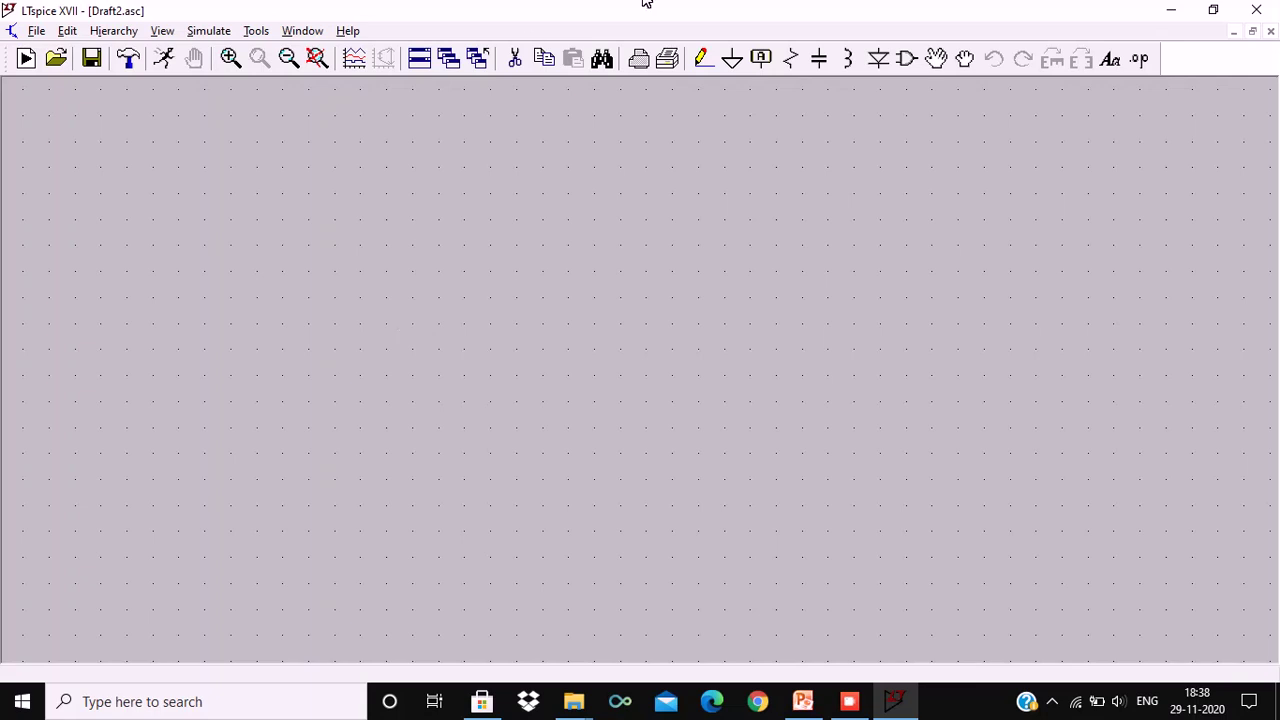
pyautogui.click(1109, 61)
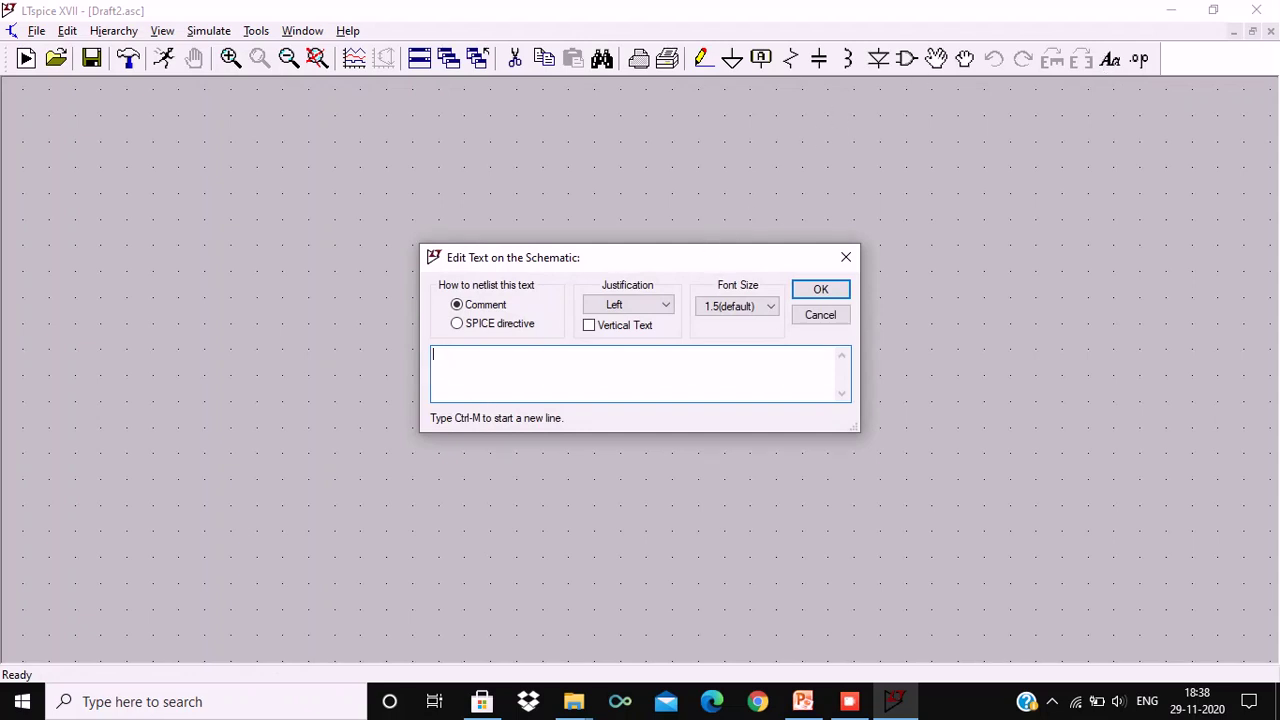
# Enter 'VI Characteristics of PN junction Diode' as a comment and confirm it
pyautogui.write('VI Characteristics of PN juncti')
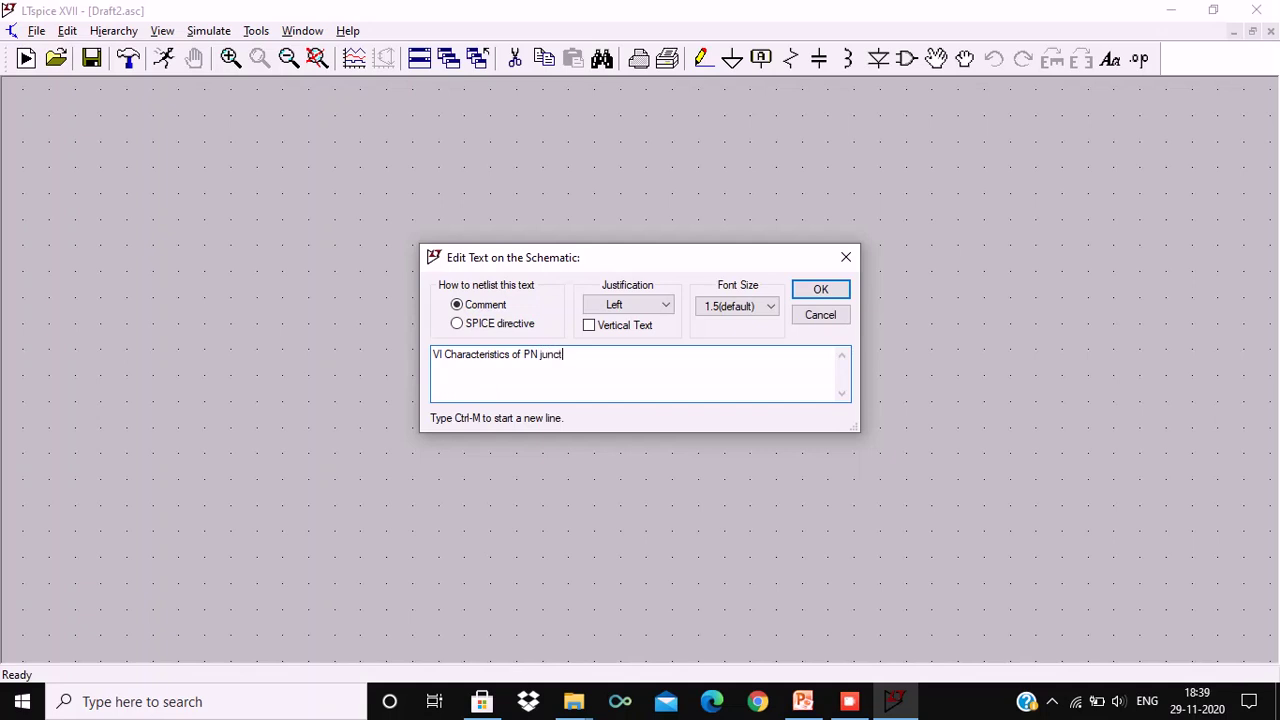
pyautogui.write('on Diode')
pyautogui.click(820, 289)
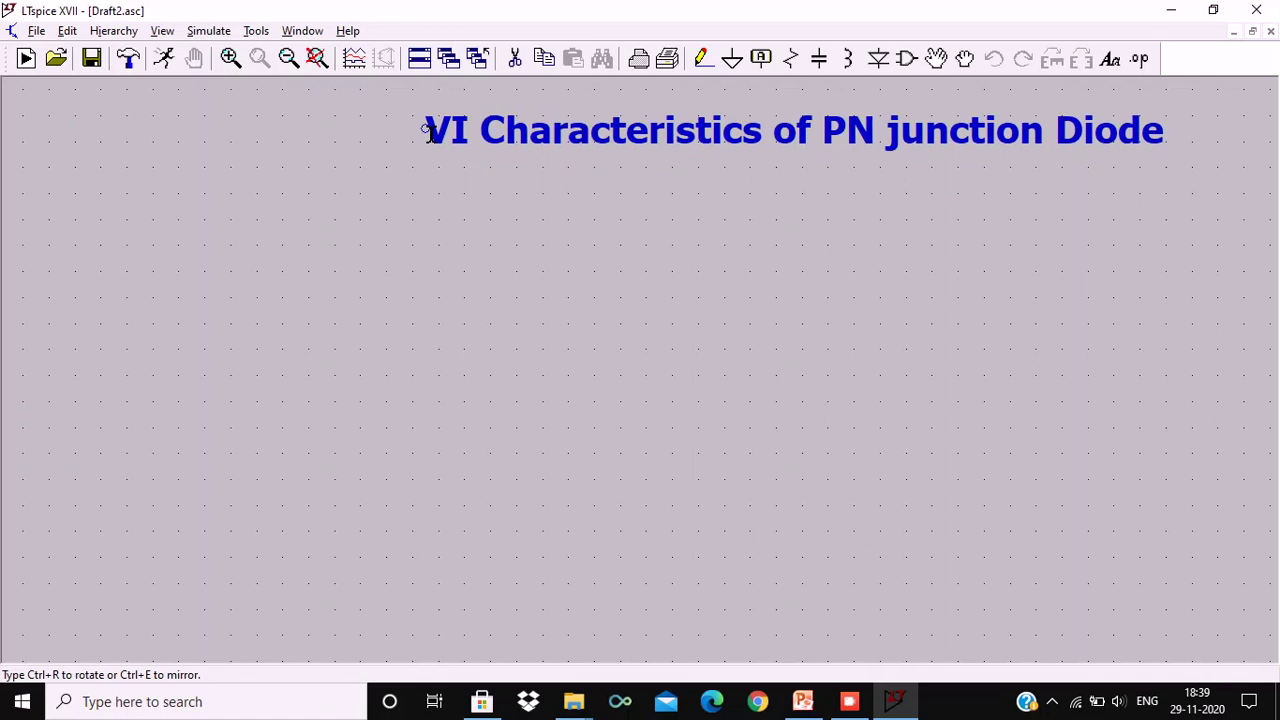
# Drop the title comment across the top of the schematic grid
pyautogui.click(428, 131)
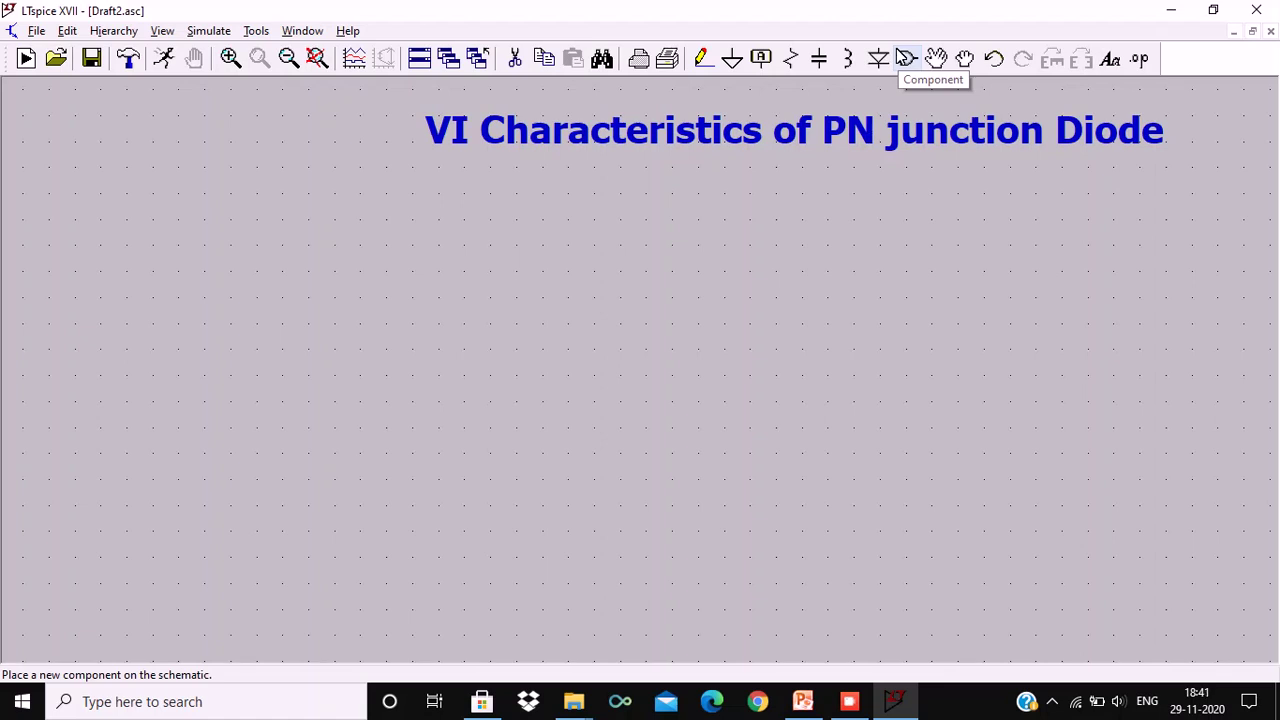
pyautogui.click(905, 58)
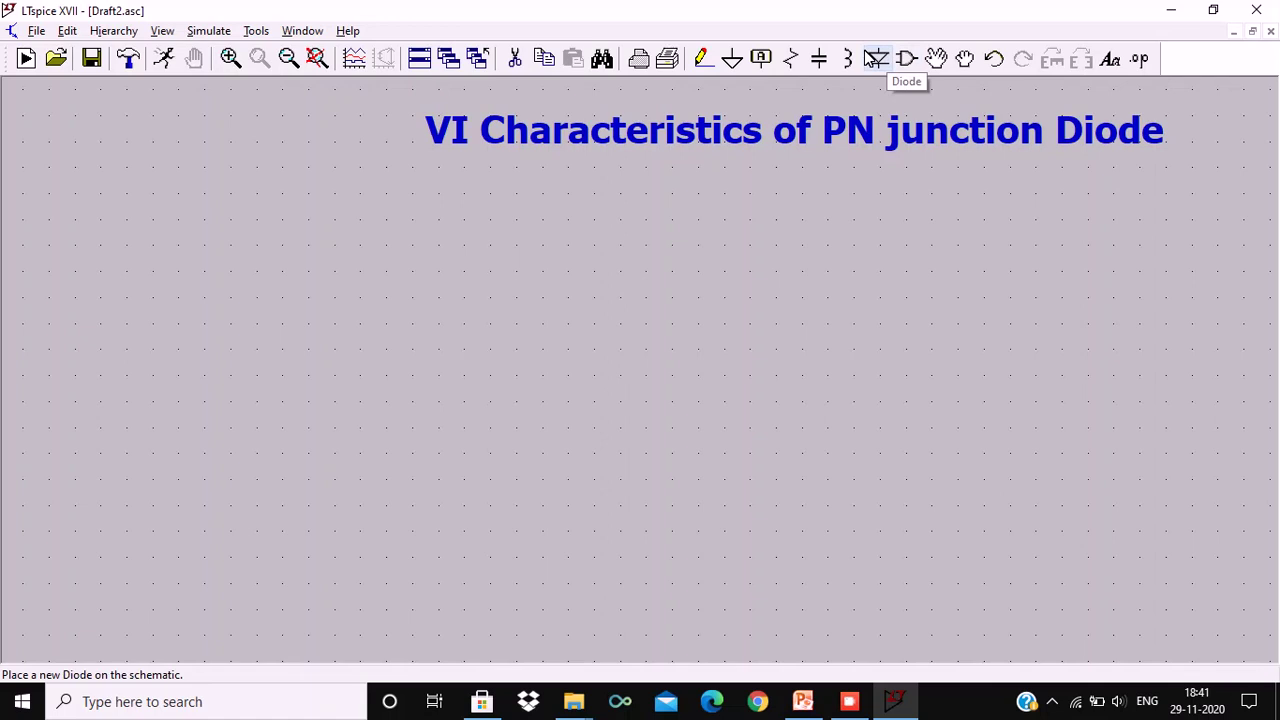
# Pick the diode symbol so D1 is ready to place
pyautogui.click(872, 59)
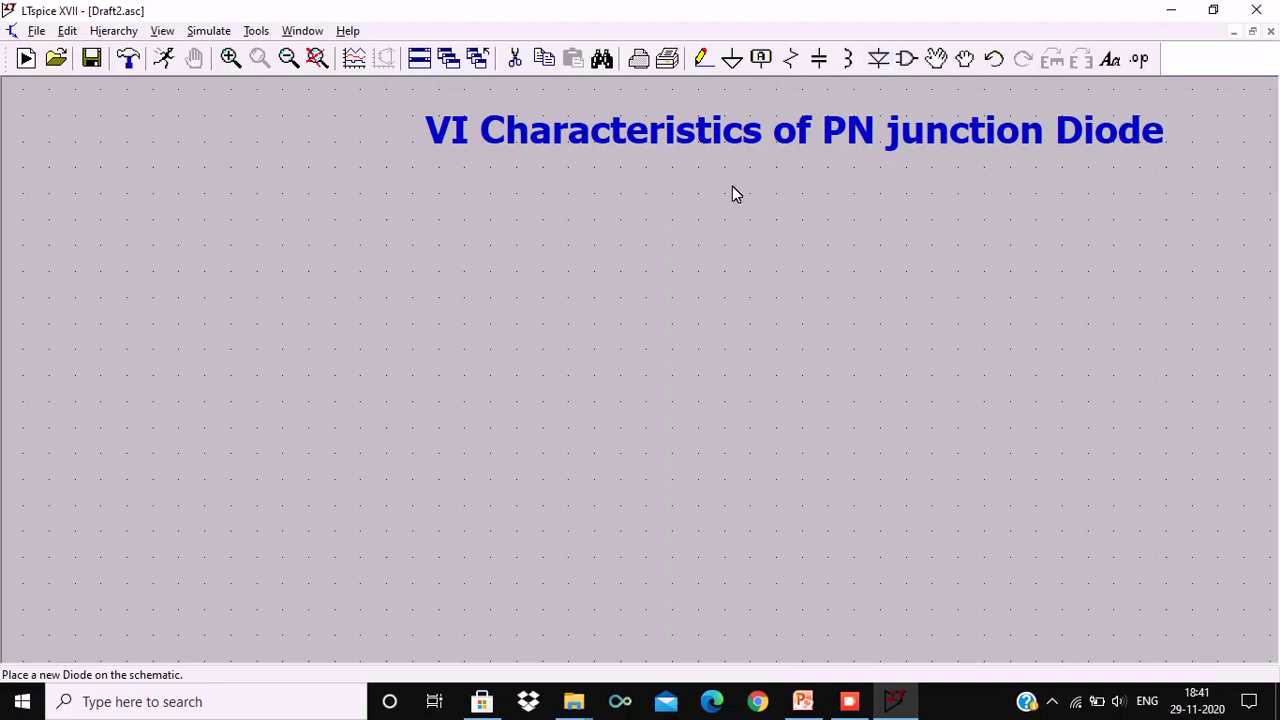
pyautogui.click(878, 58)
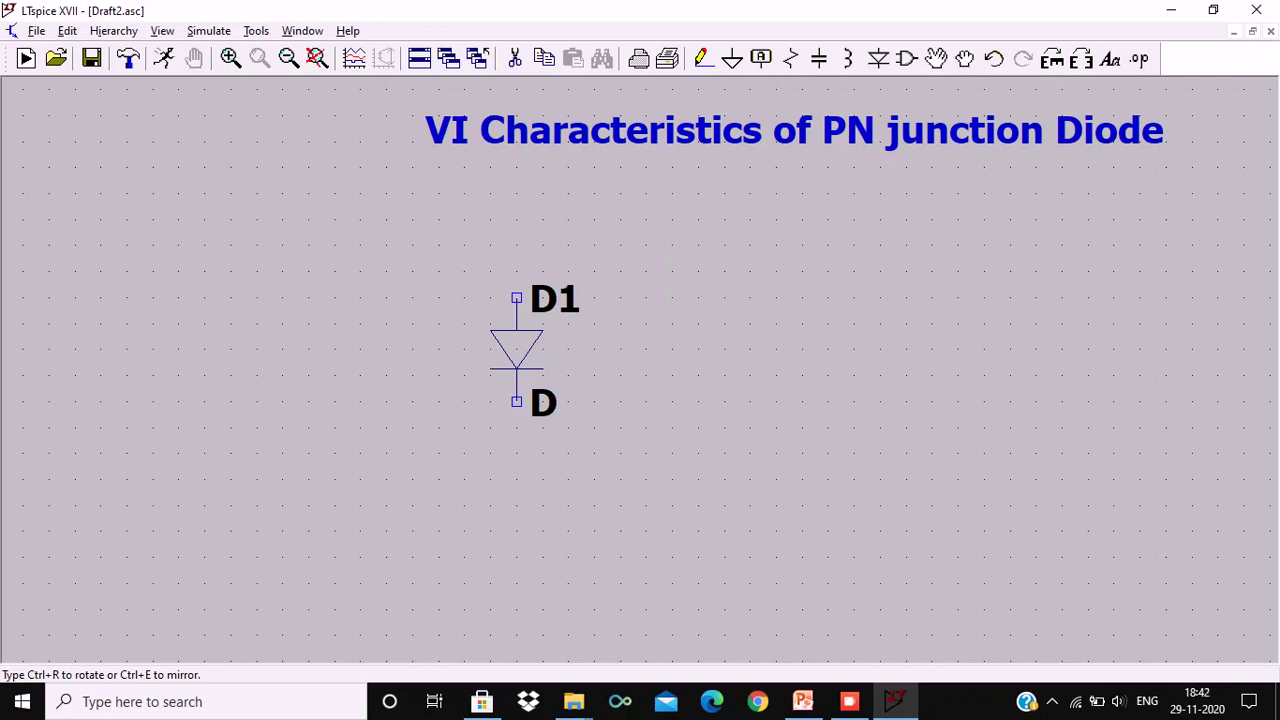
# Rotate diode D1 horizontal, pointing right, and place it mid-schematic
pyautogui.hotkey('ctrl', 'r')
pyautogui.hotkey('ctrl', 'r')
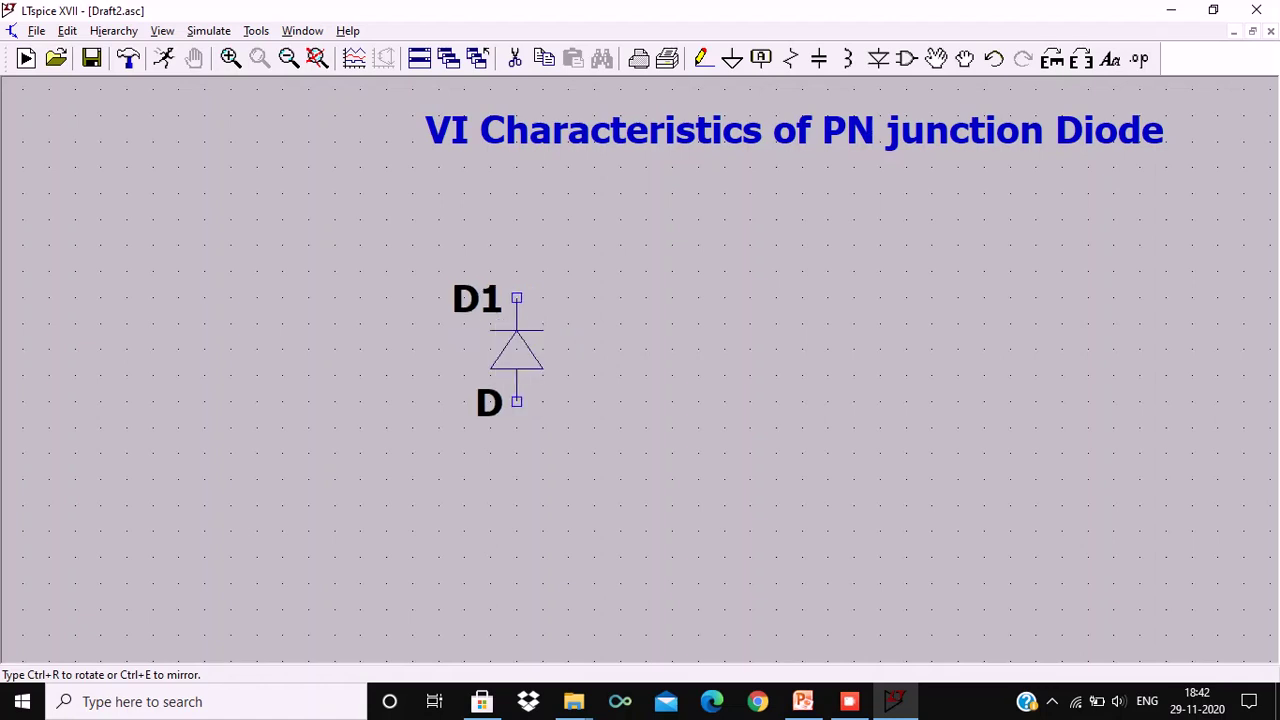
pyautogui.hotkey('ctrl', 'r')
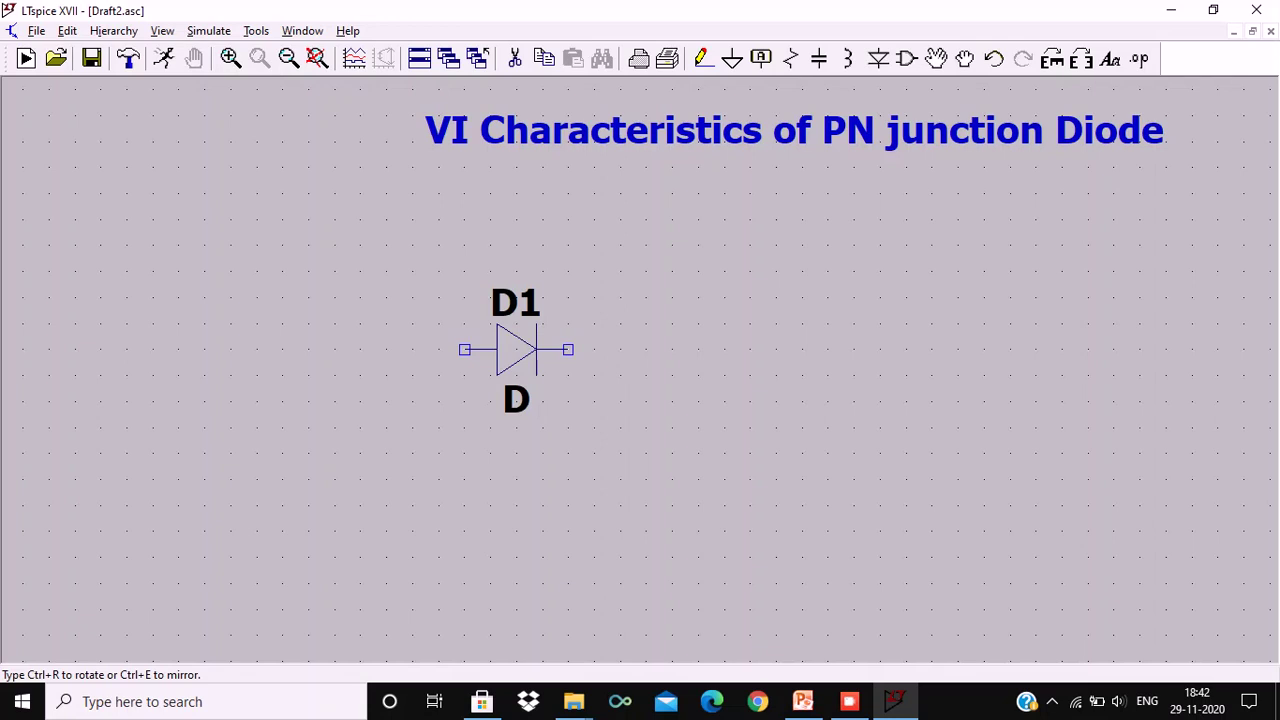
pyautogui.click(516, 349)
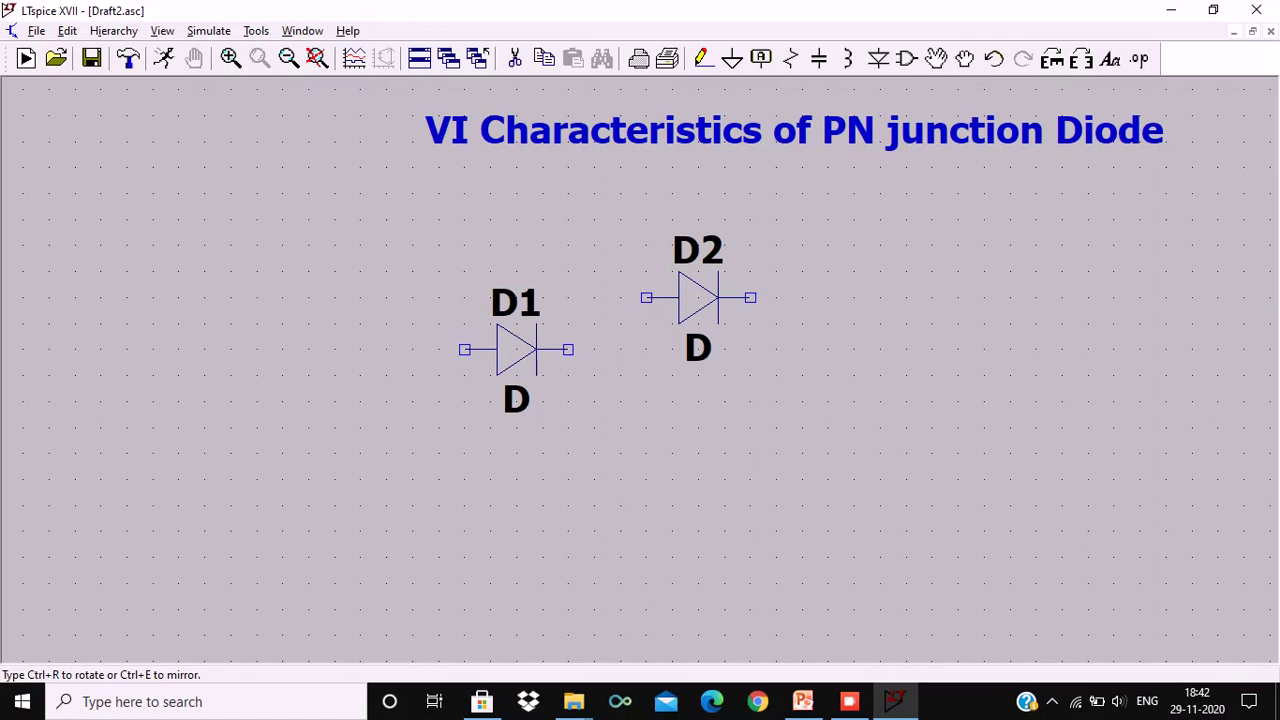
pyautogui.press('Escape')
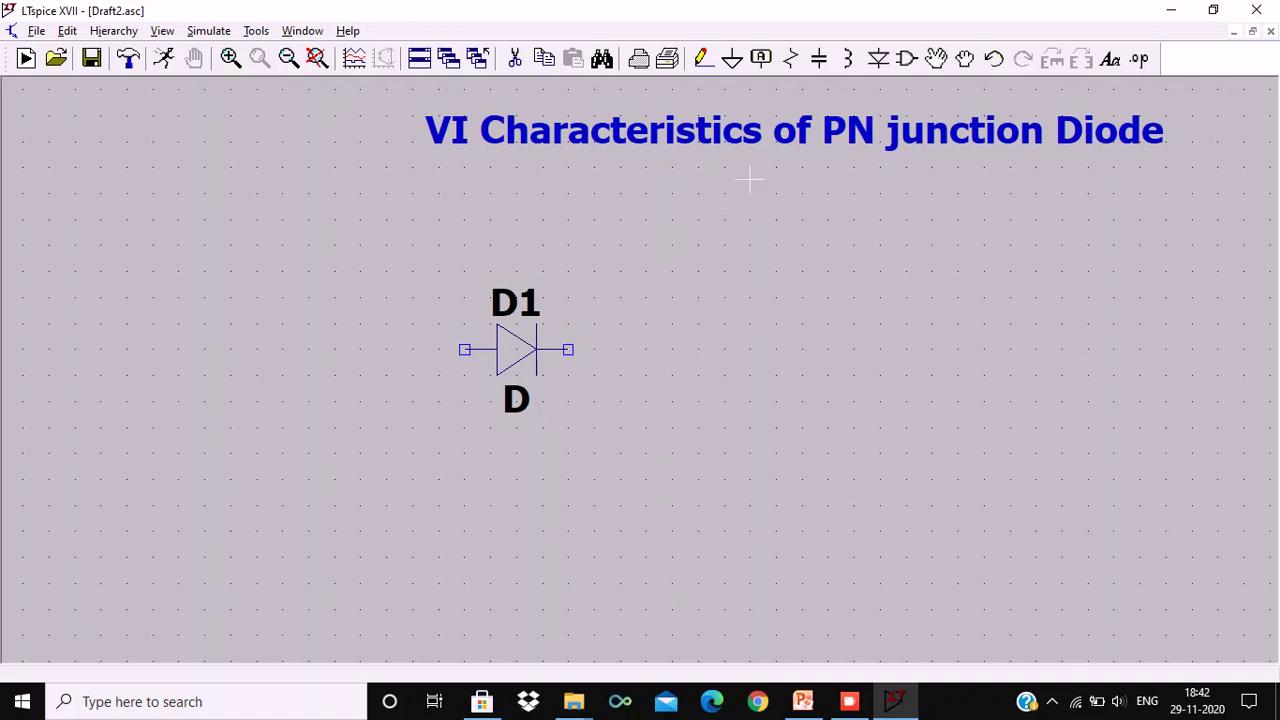
# Place a vertical resistor R1 to the right of diode D1
pyautogui.click(787, 59)
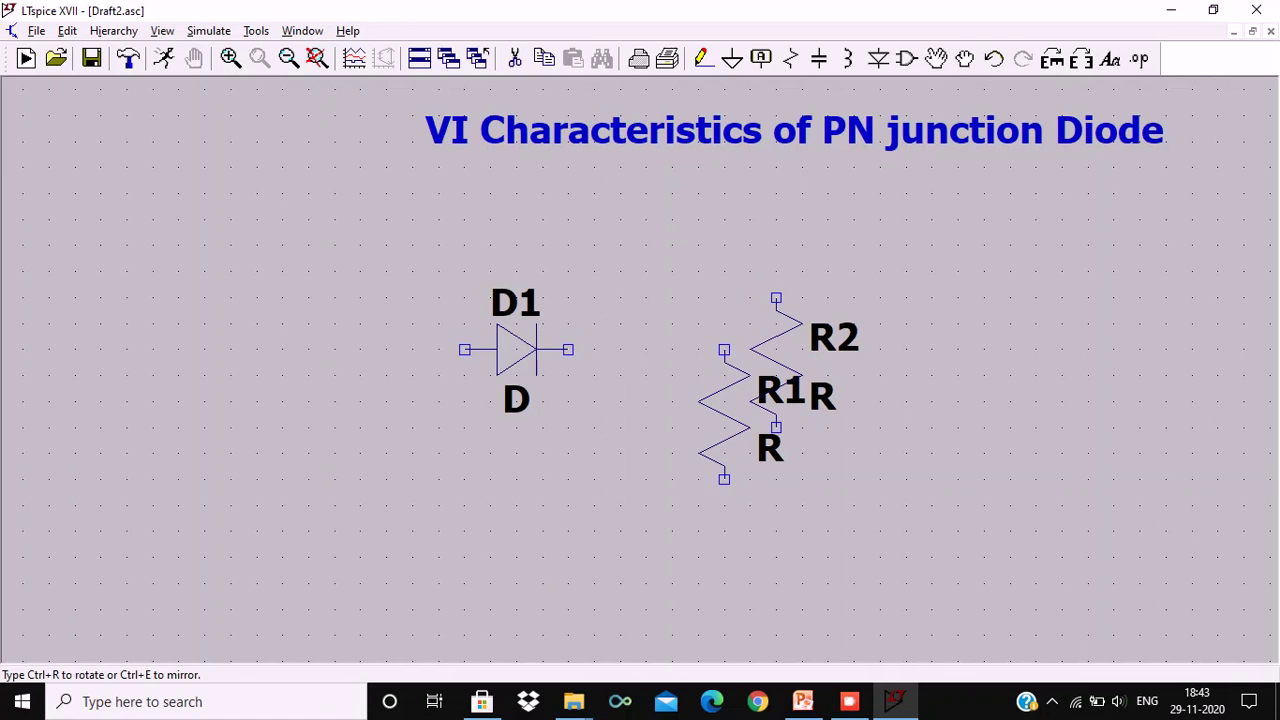
pyautogui.press('Escape')
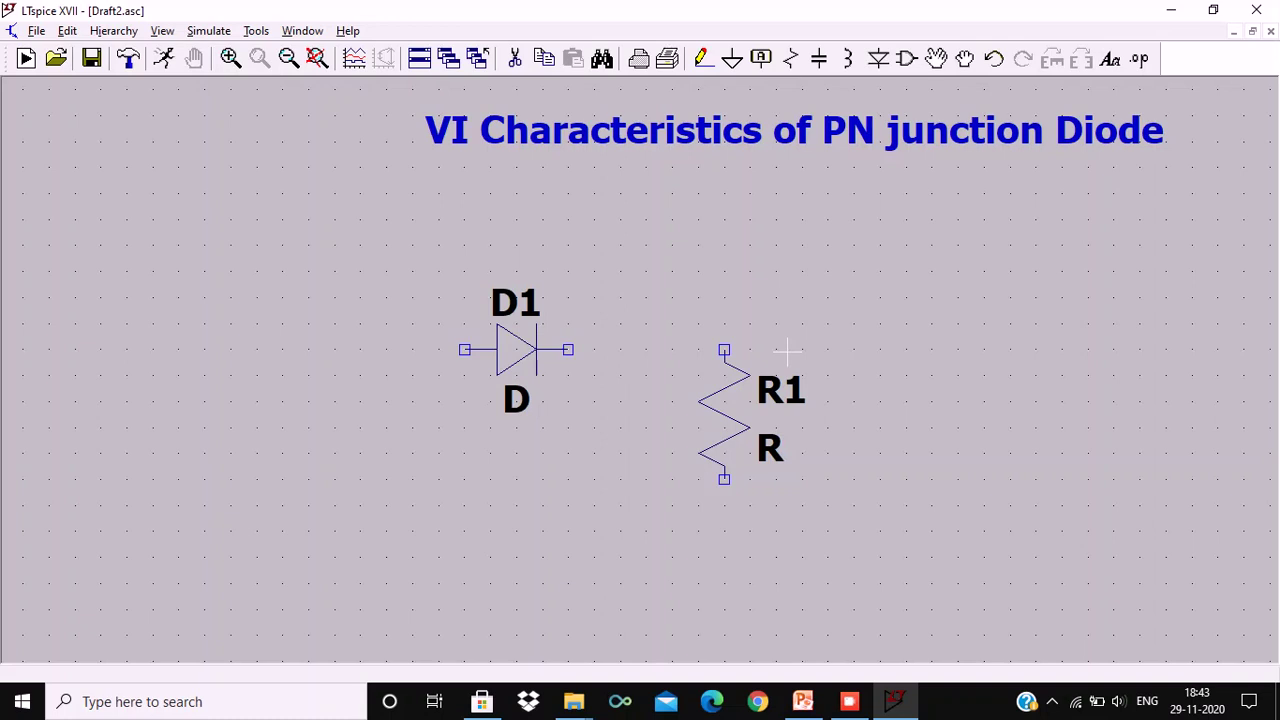
pyautogui.click(906, 58)
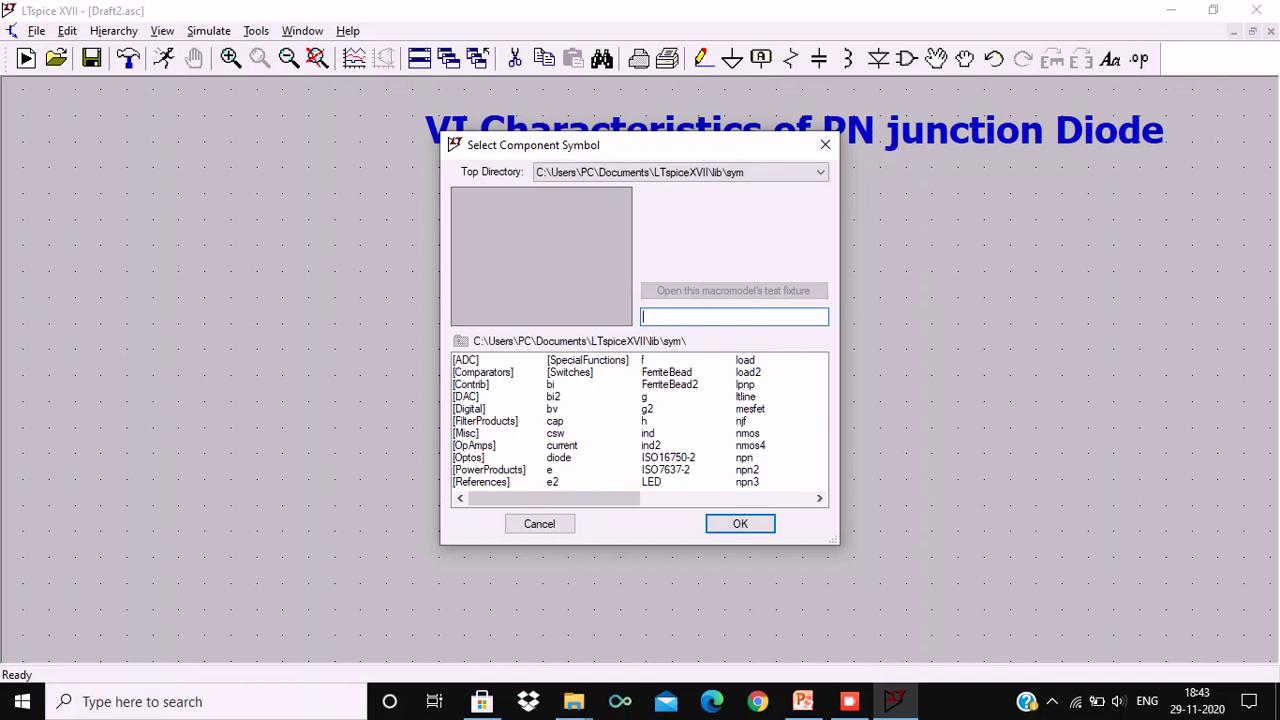
# Choose the 'voltage' component and position source V1 left of D1
pyautogui.write('voltage')
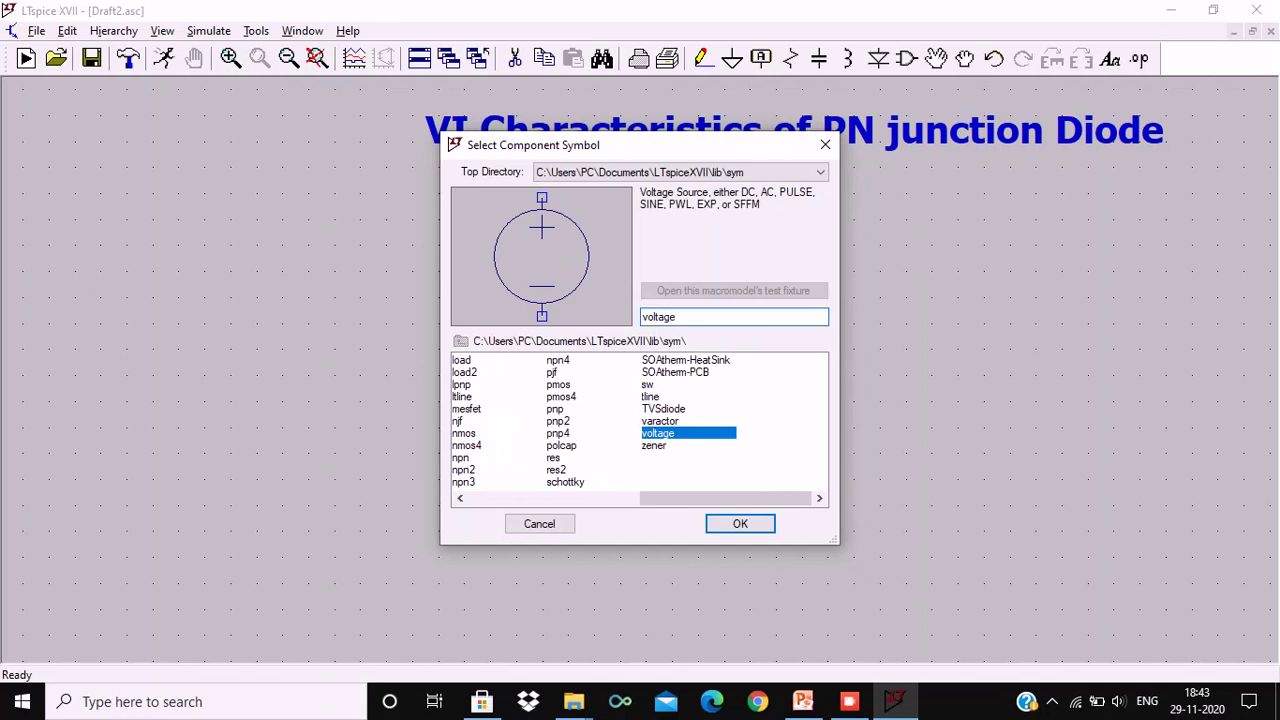
pyautogui.click(730, 520)
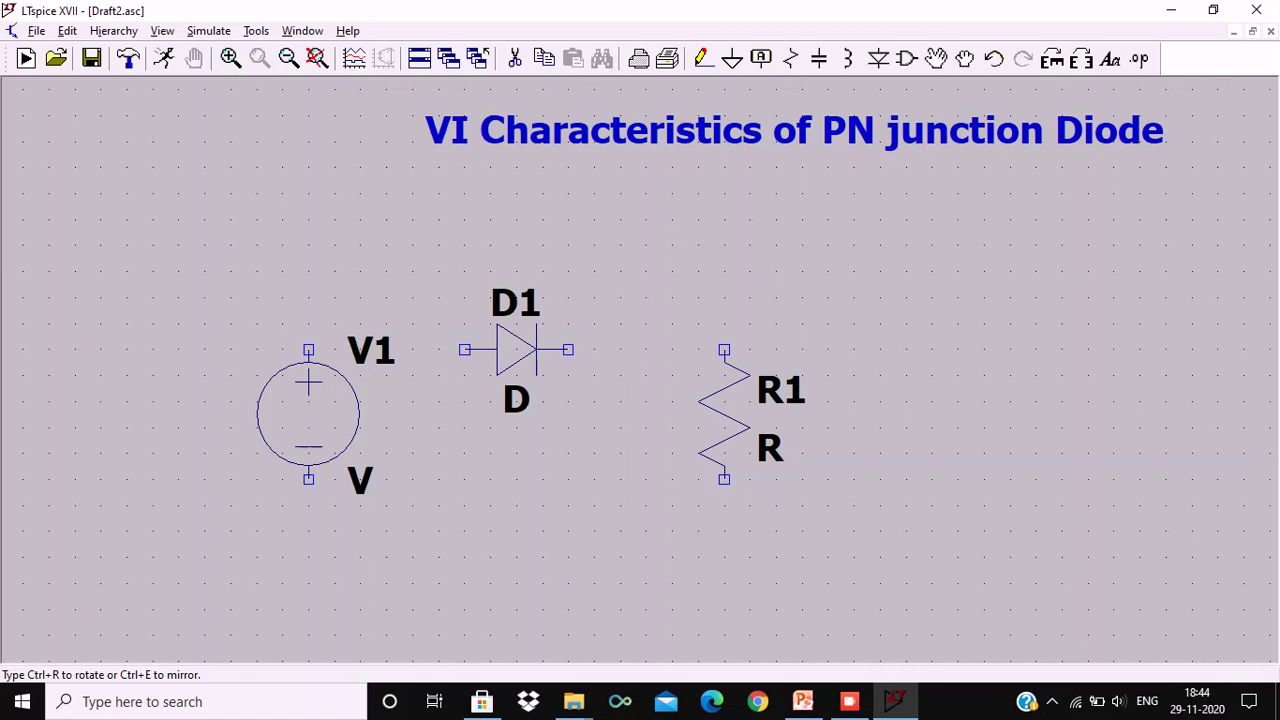
pyautogui.click(308, 414)
# Finish placing V1 and put a ground symbol below diode D1
pyautogui.press('Escape')
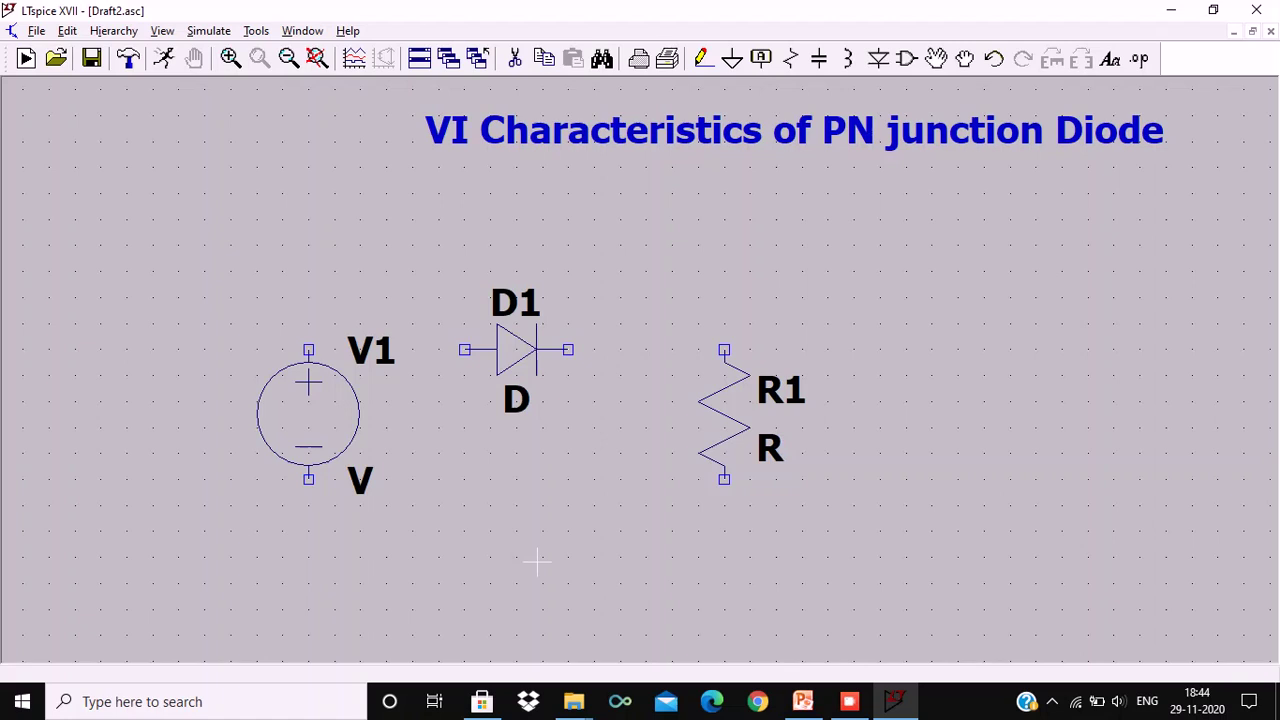
pyautogui.click(730, 62)
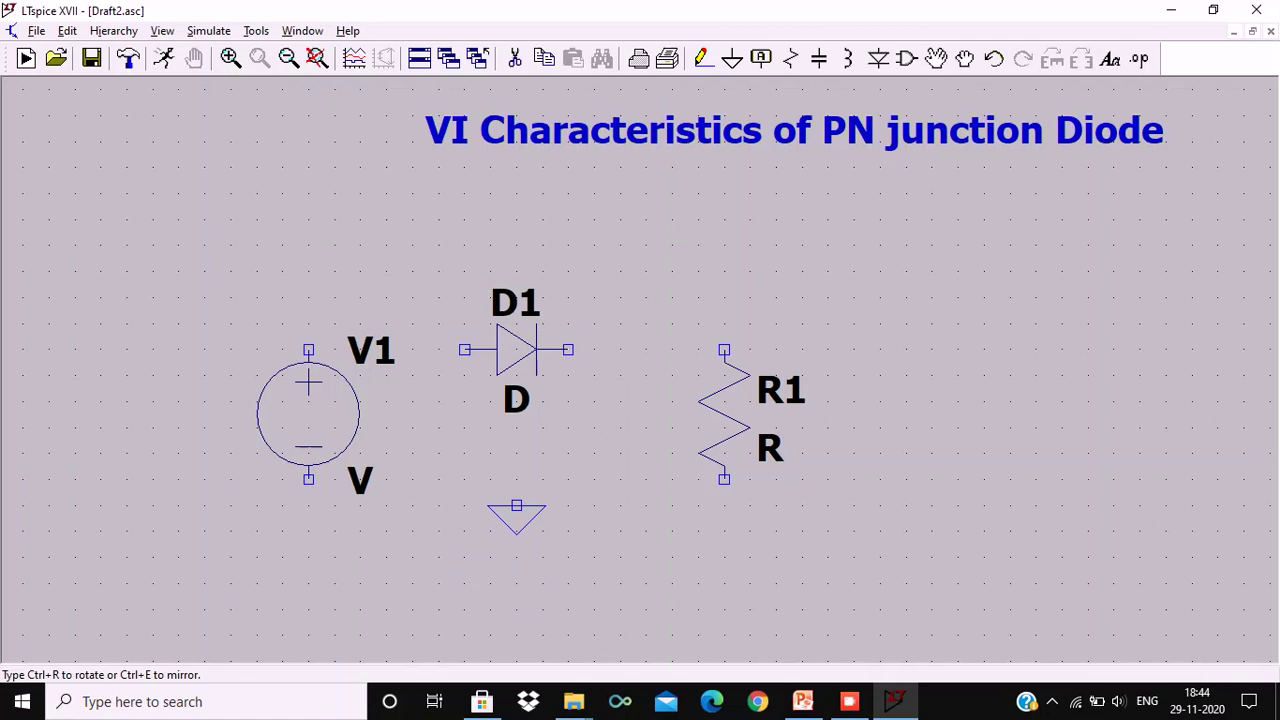
pyautogui.click(516, 506)
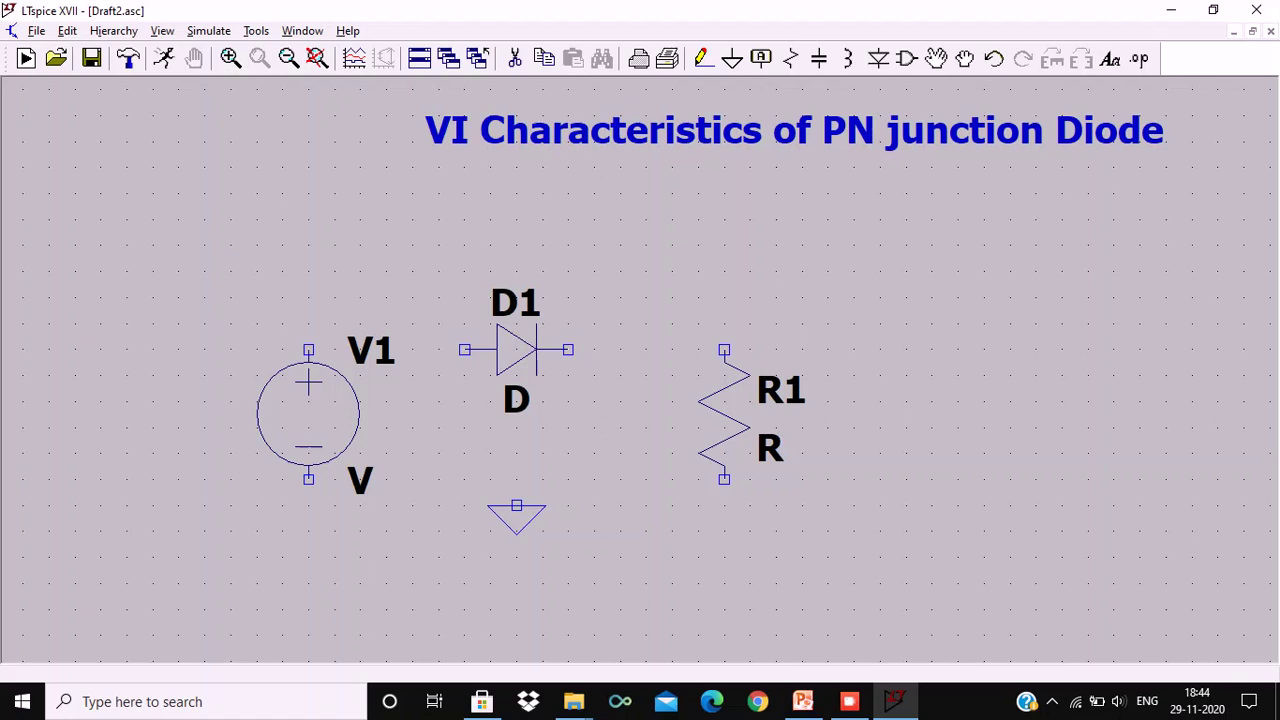
pyautogui.press('Escape')
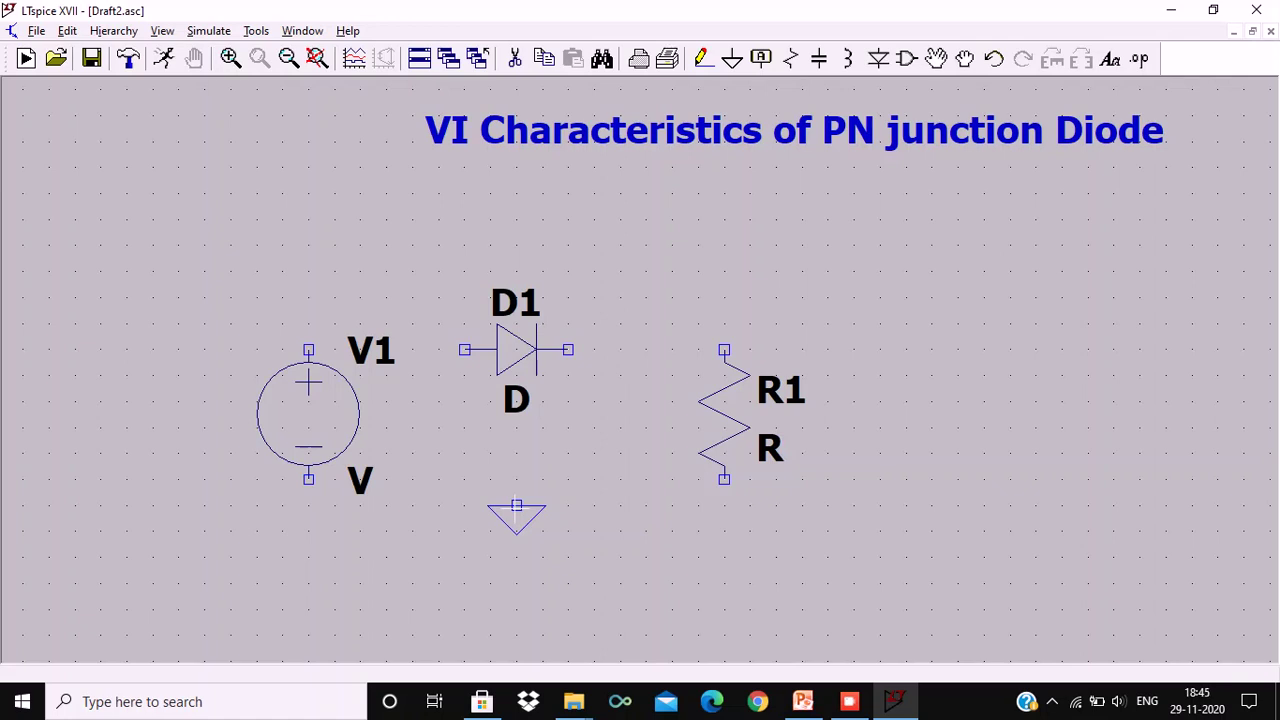
# Wire V1's top to D1's anode and D1's cathode to R1's top
pyautogui.click(703, 59)
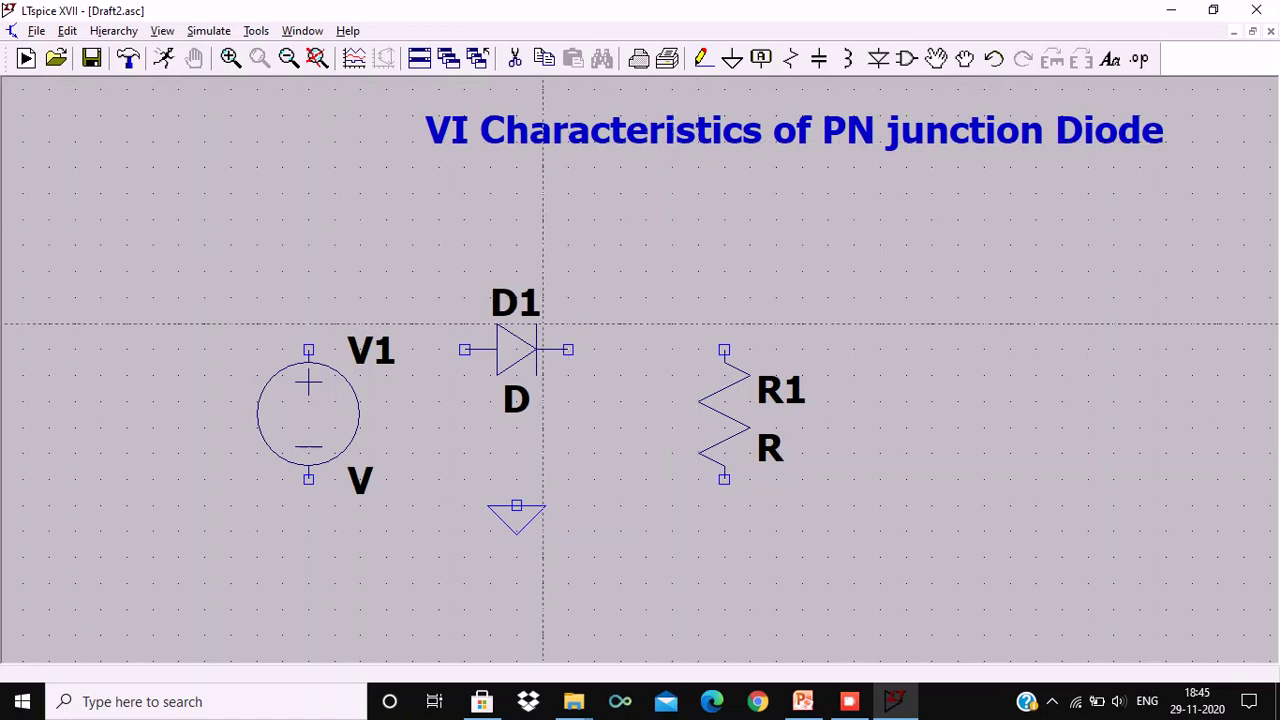
pyautogui.click(464, 350)
pyautogui.click(308, 349)
pyautogui.press('F9')
pyautogui.click(568, 350)
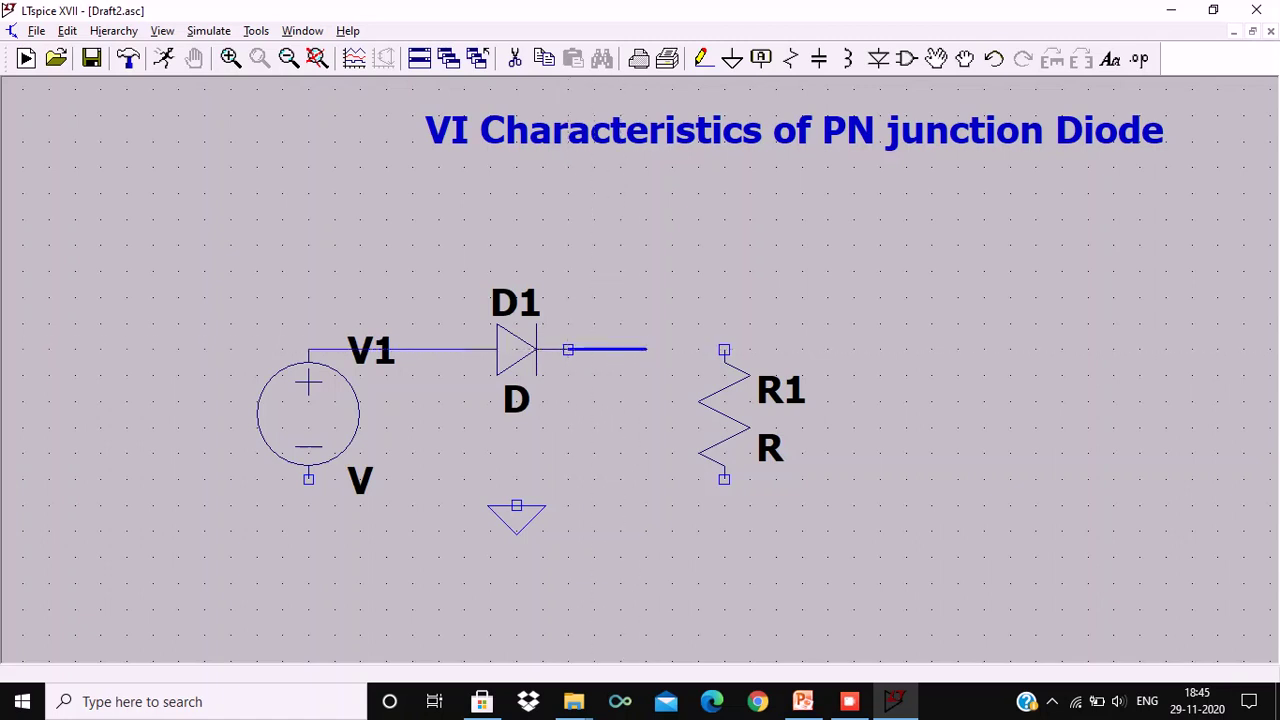
pyautogui.click(724, 350)
# Wire R1's bottom to V1's bottom and tie ground to that bottom wire
pyautogui.click(724, 479)
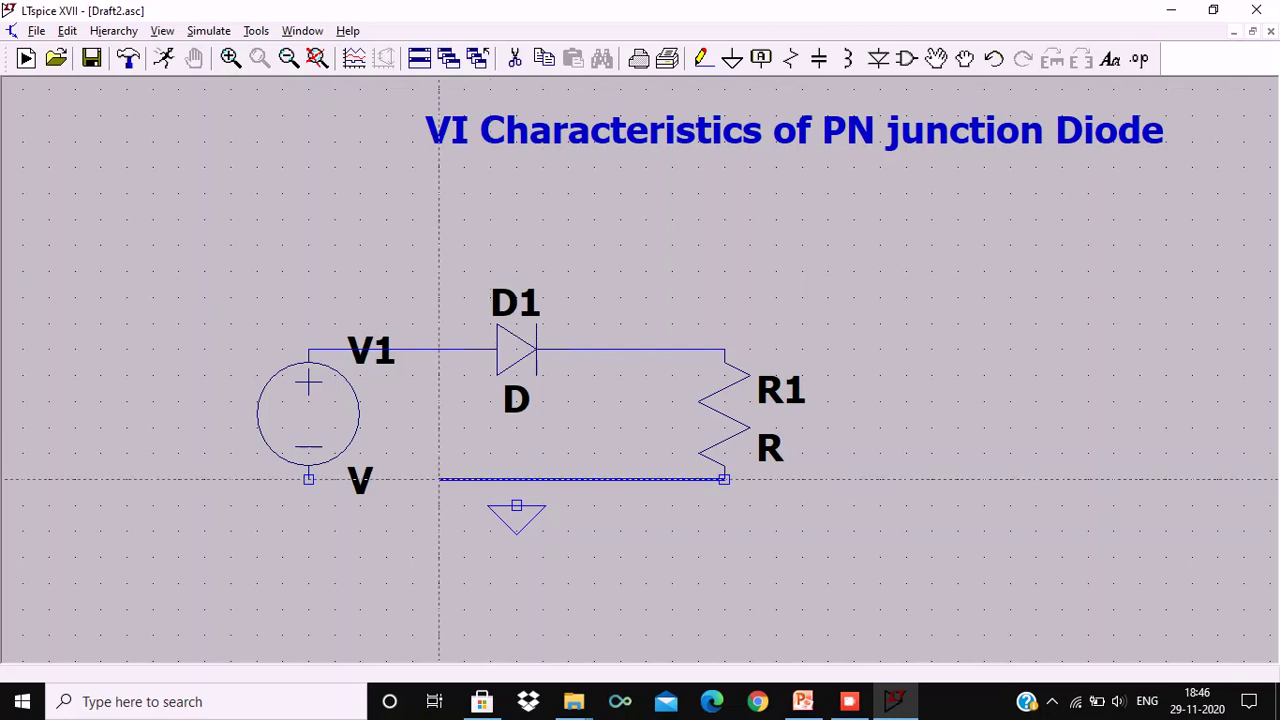
pyautogui.click(308, 479)
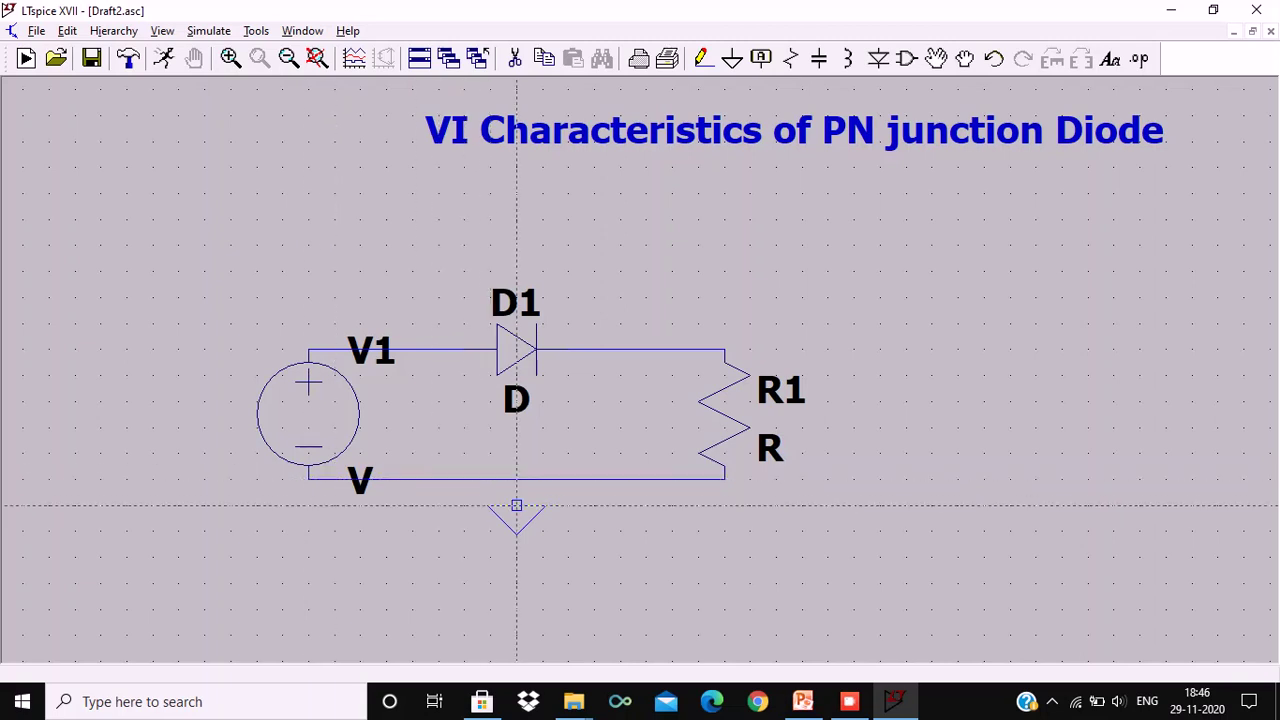
pyautogui.click(516, 505)
pyautogui.click(516, 480)
pyautogui.press('Escape')
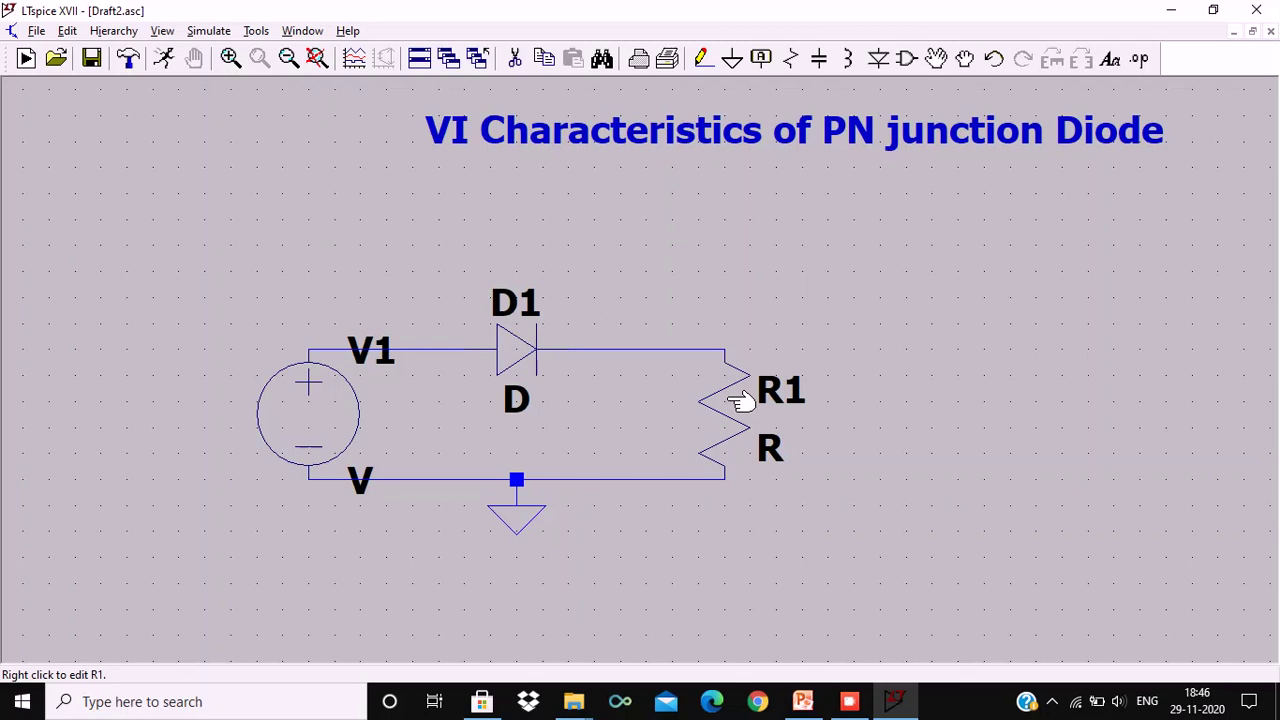
# Change resistor R1's resistance from R to 1k
pyautogui.rightClick(740, 400)
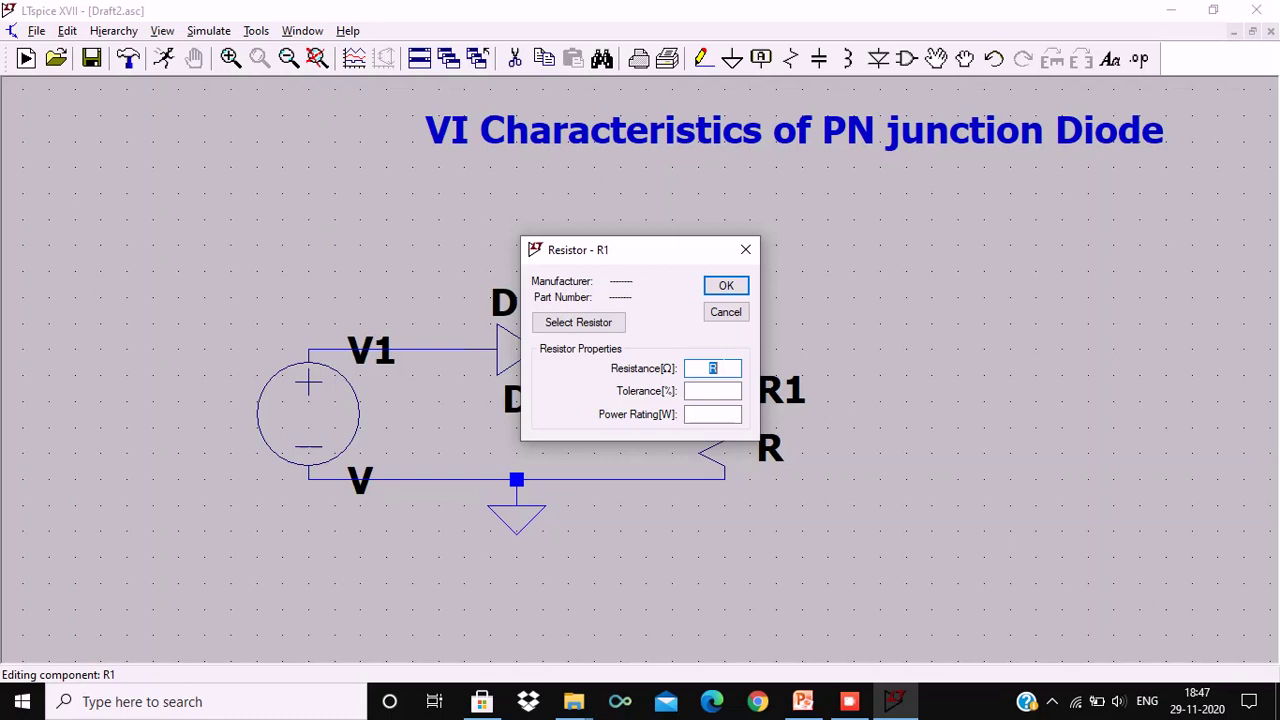
pyautogui.press('BackSpace')
pyautogui.write('1k')
pyautogui.click(724, 287)
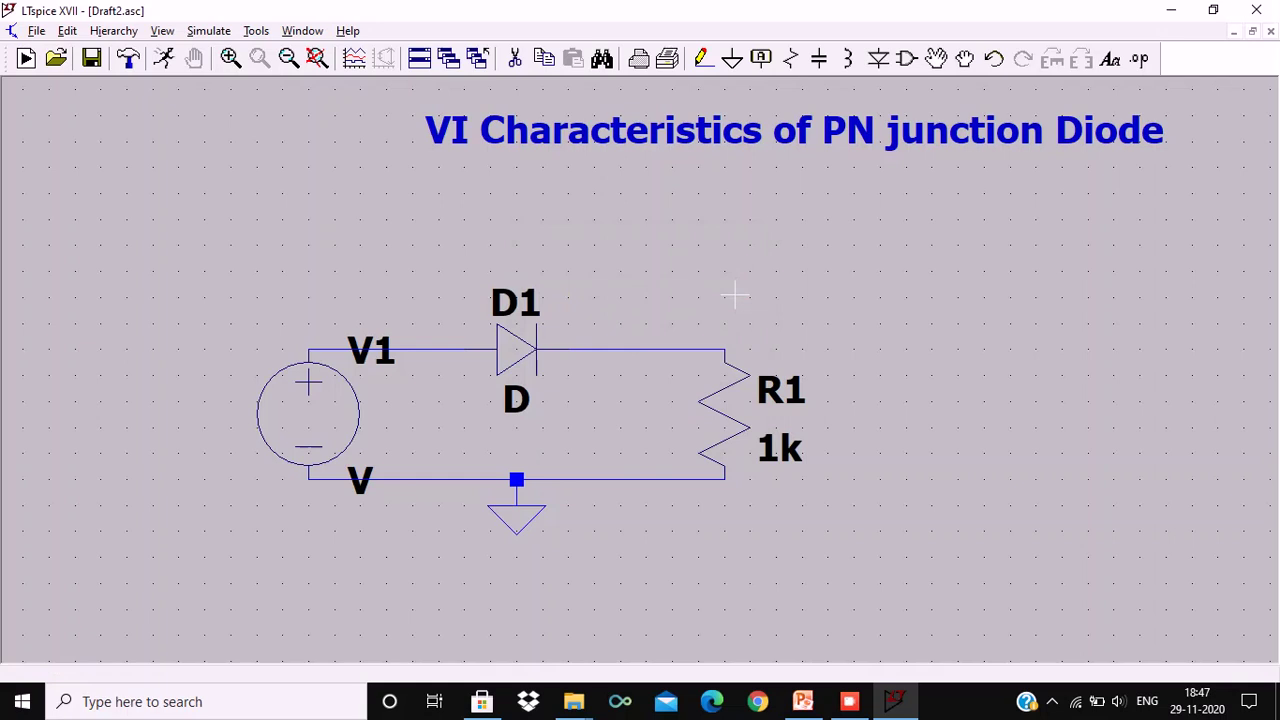
# Replace diode D1's generic D model with the 1N914 part
pyautogui.rightClick(533, 330)
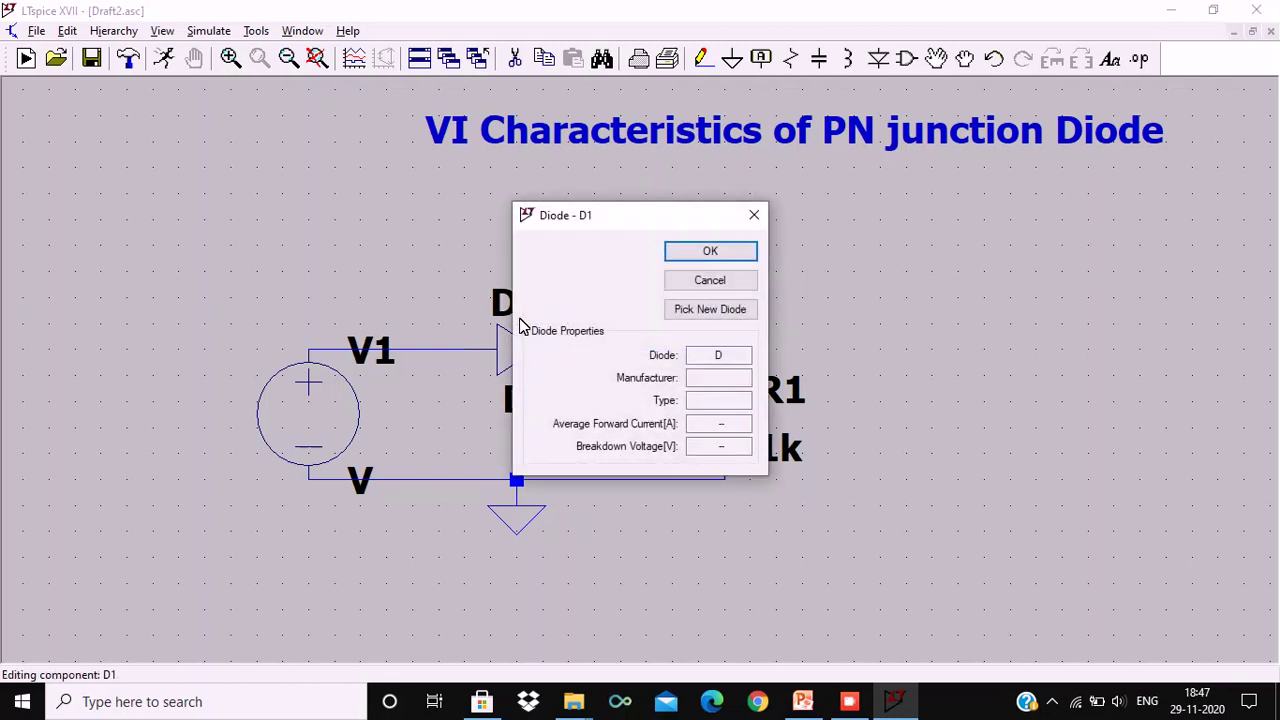
pyautogui.click(717, 306)
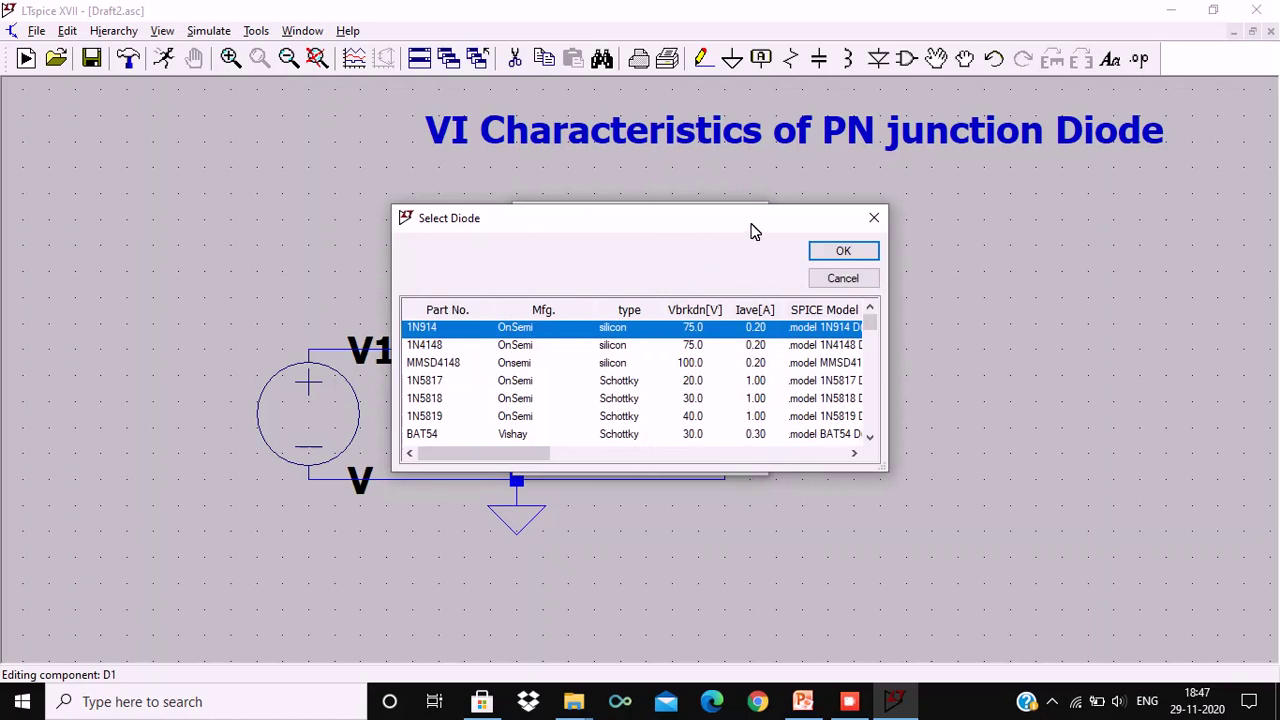
pyautogui.click(840, 249)
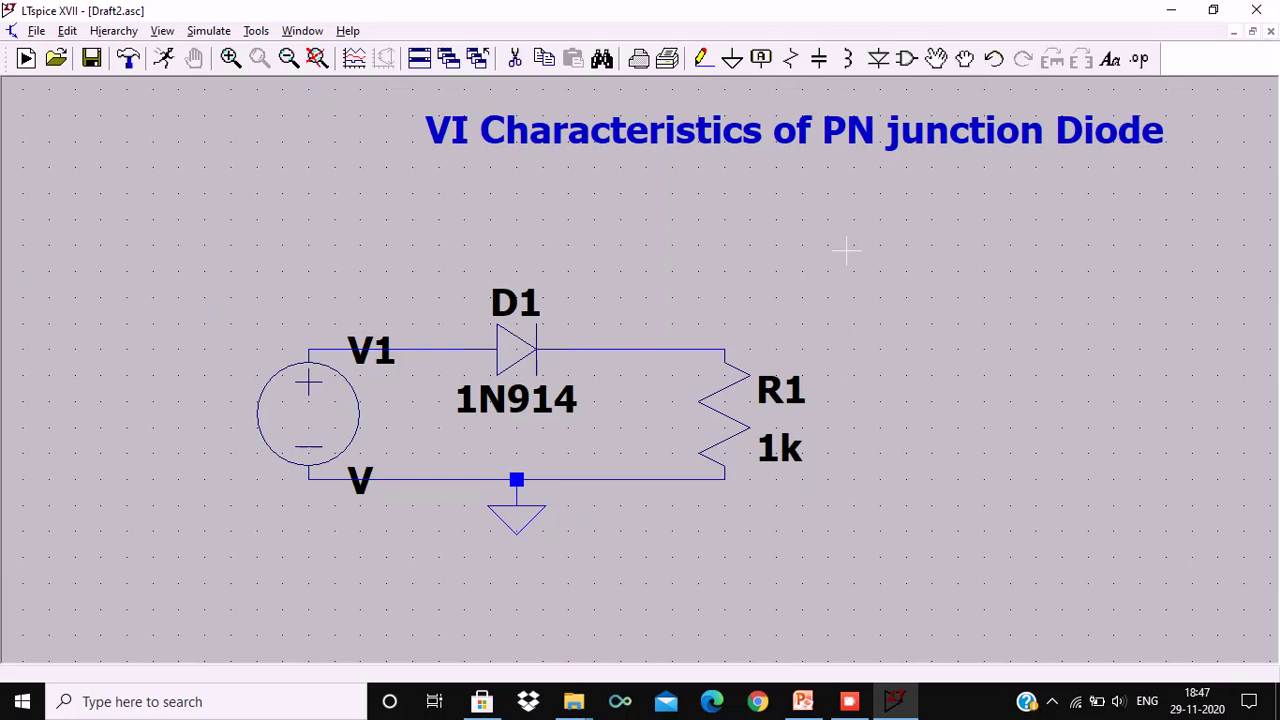
# Set source V1's DC value to 5, then bring up the Edit Simulation Command dialog
pyautogui.rightClick(309, 399)
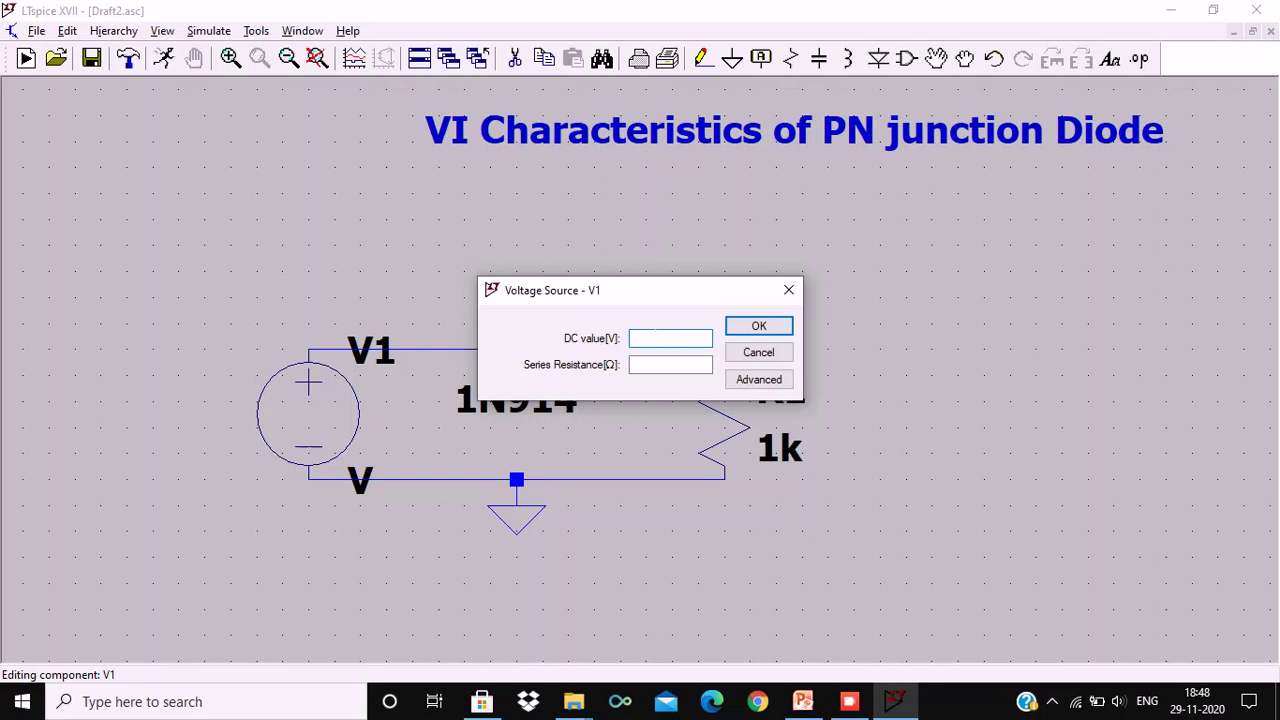
pyautogui.write('5')
pyautogui.click(768, 325)
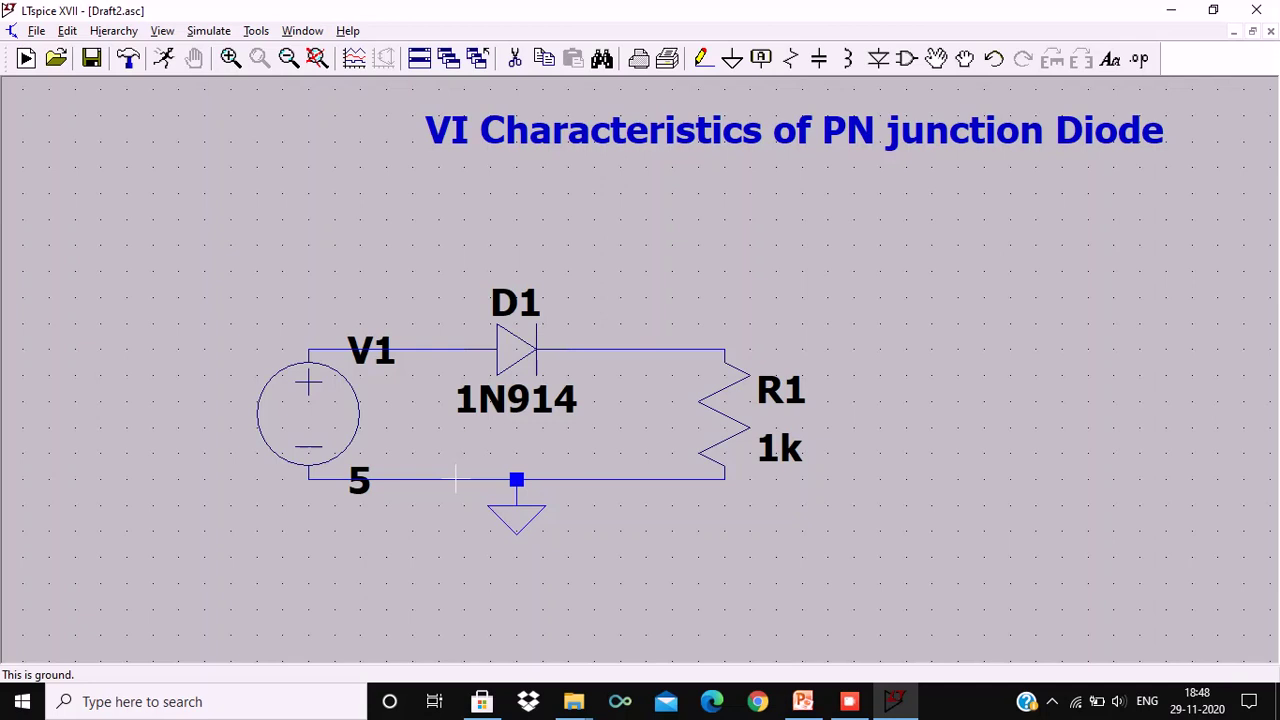
pyautogui.click(163, 60)
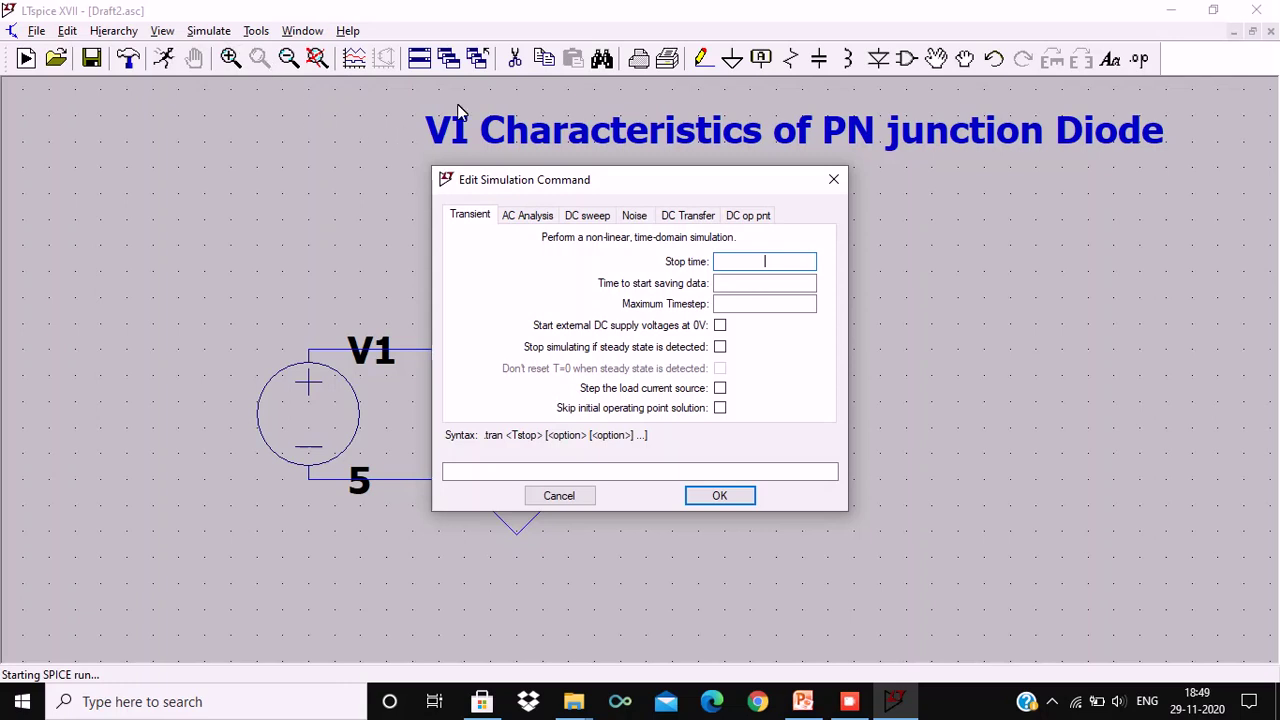
# Define a Linear DC sweep of source v1 from 0 to 5 in .02 increments
pyautogui.click(587, 216)
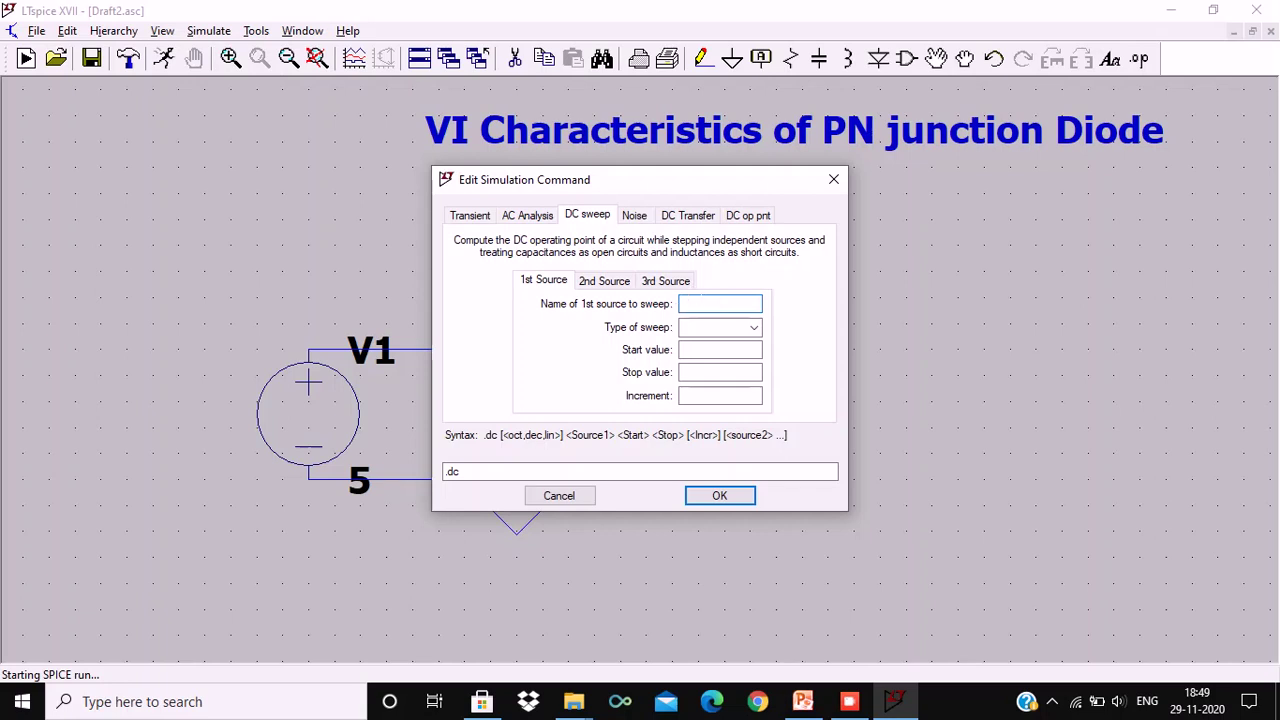
pyautogui.write('v1')
pyautogui.click(750, 327)
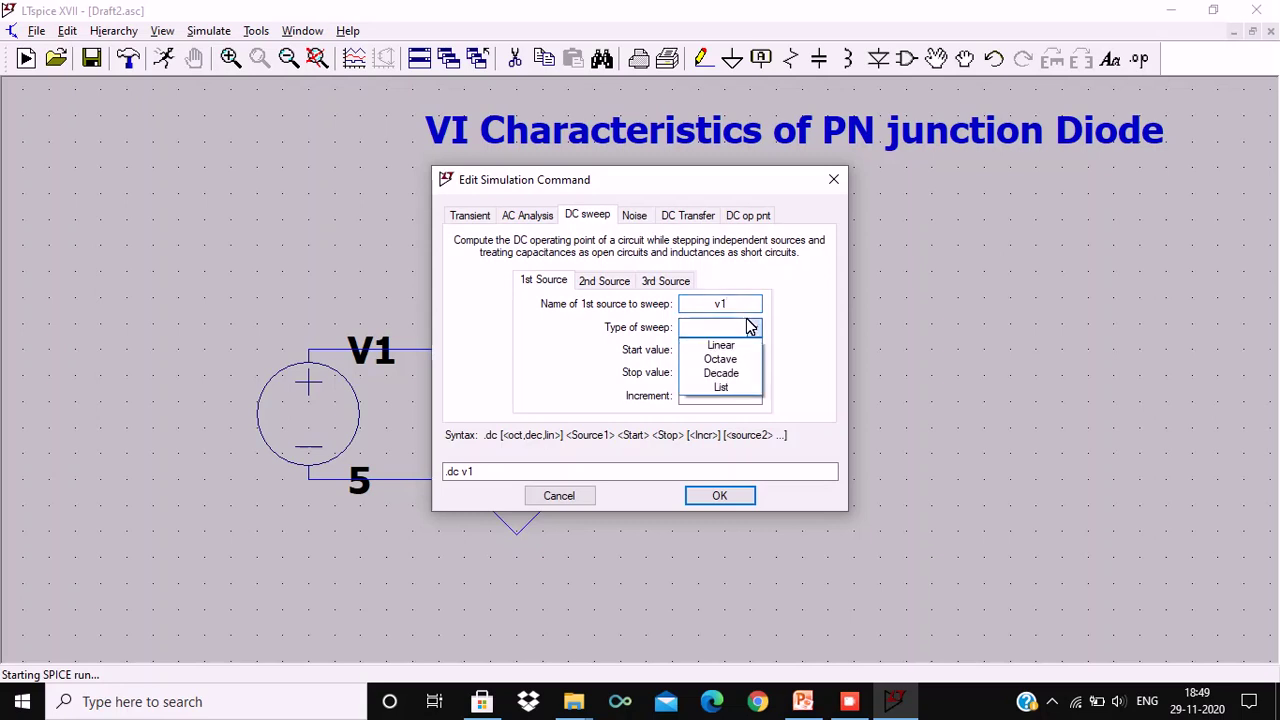
pyautogui.click(720, 345)
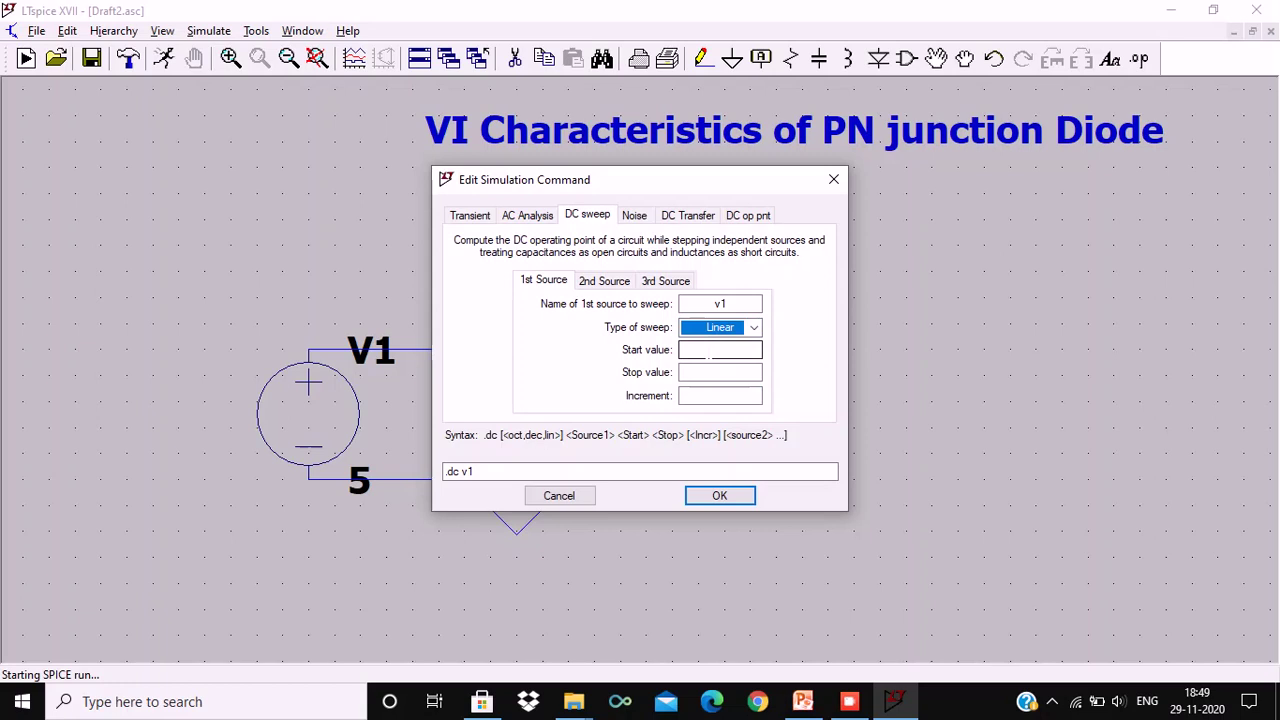
pyautogui.click(709, 353)
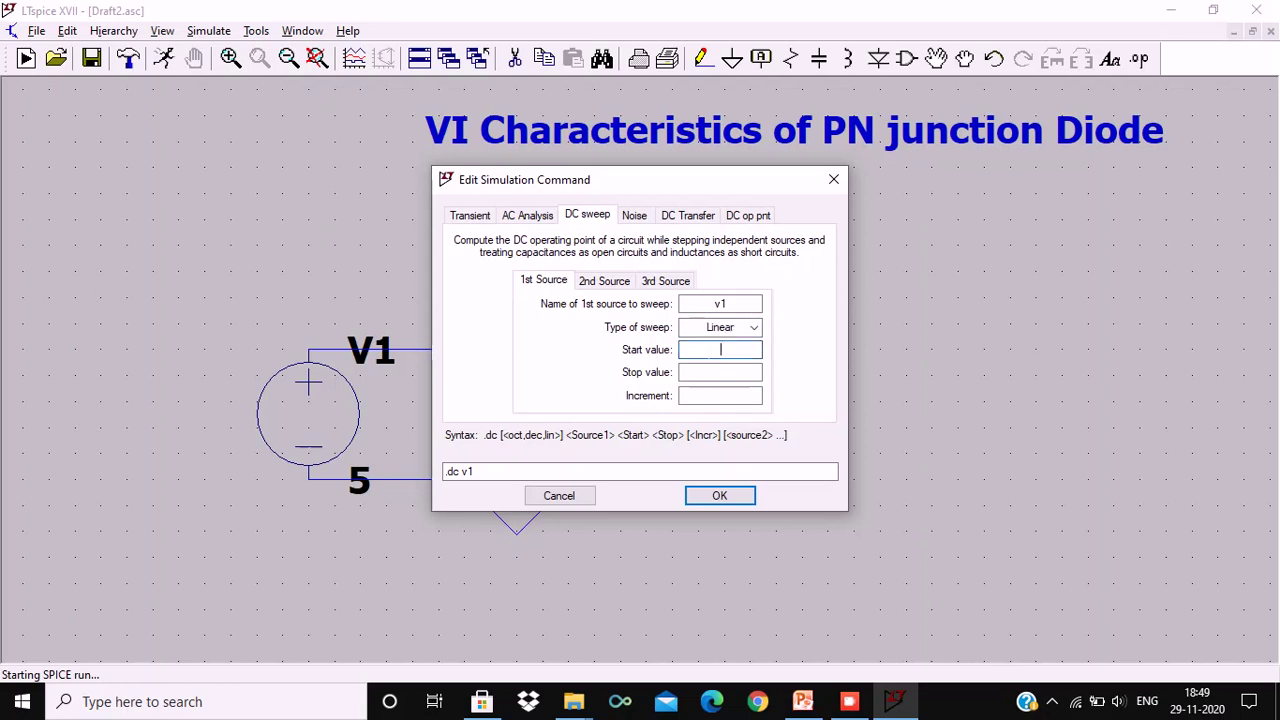
pyautogui.write('0')
pyautogui.click(709, 368)
pyautogui.write('5')
pyautogui.click(720, 395)
pyautogui.write('.02')
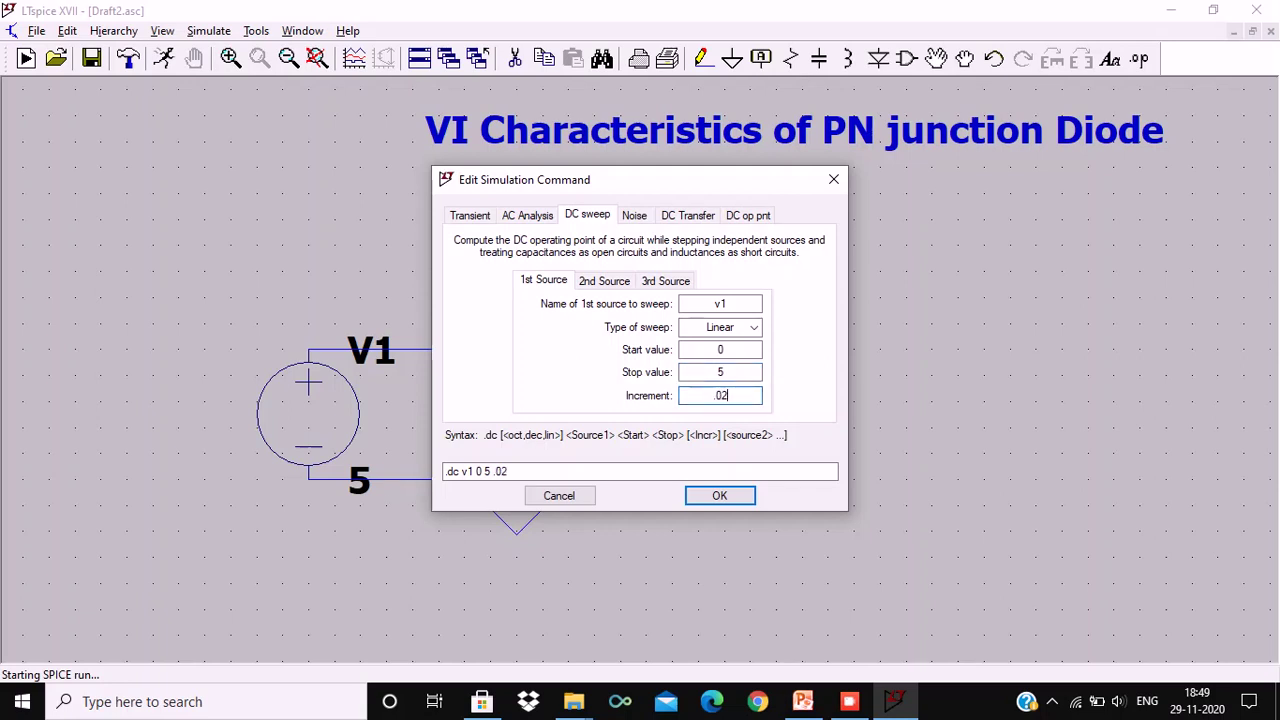
pyautogui.click(720, 494)
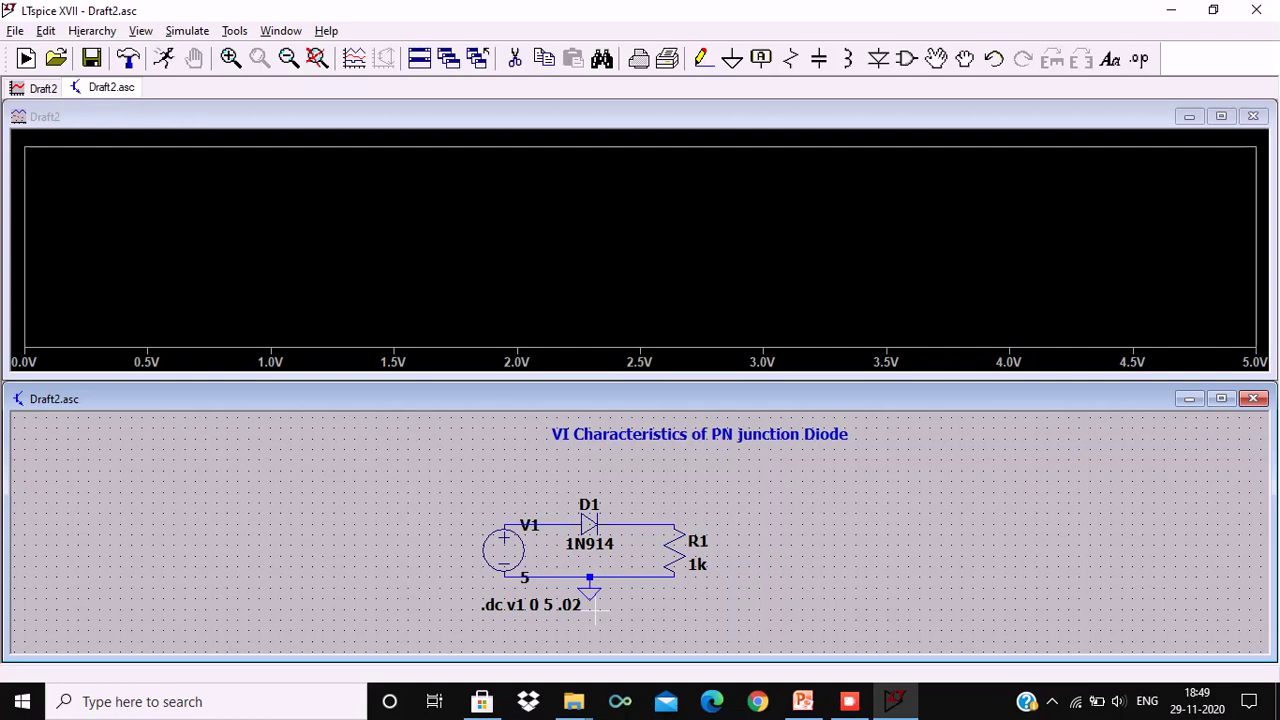
# Bring up the options menu of the empty 0–5 V plot pane
pyautogui.rightClick(616, 327)
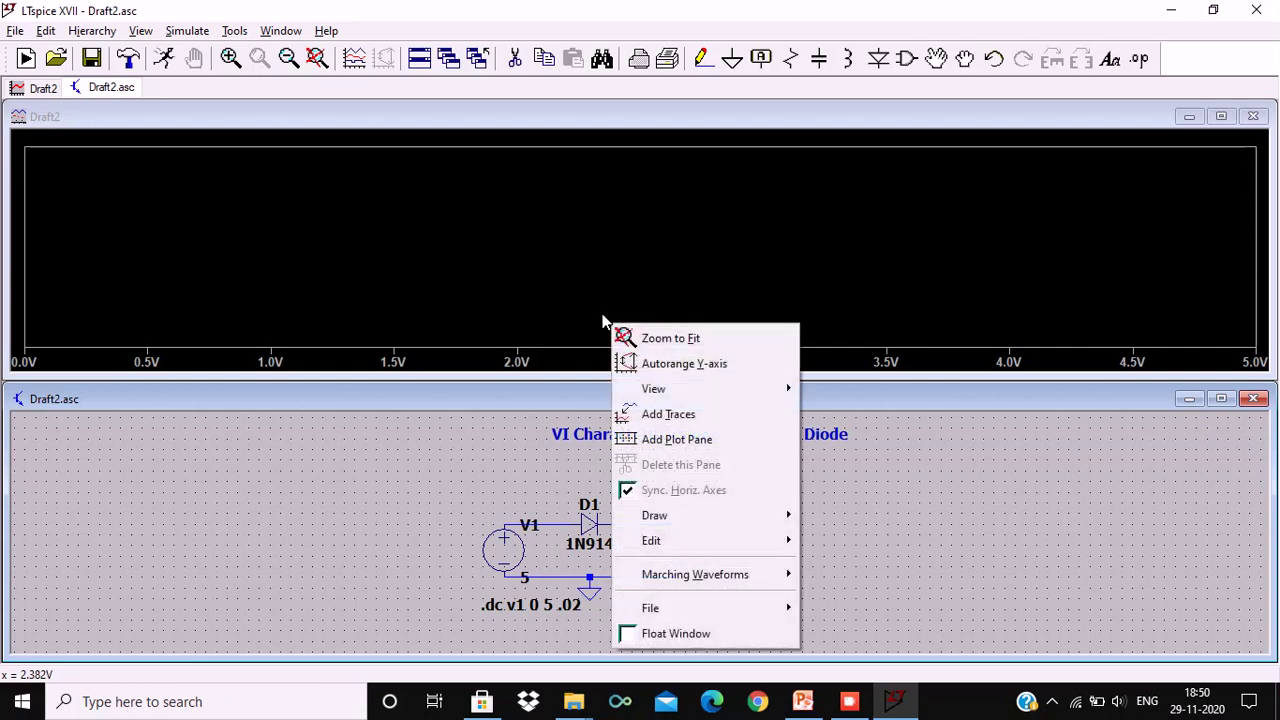
# Add the diode current trace I(D1) to the plot, then reopen the .dc directive
pyautogui.click(652, 414)
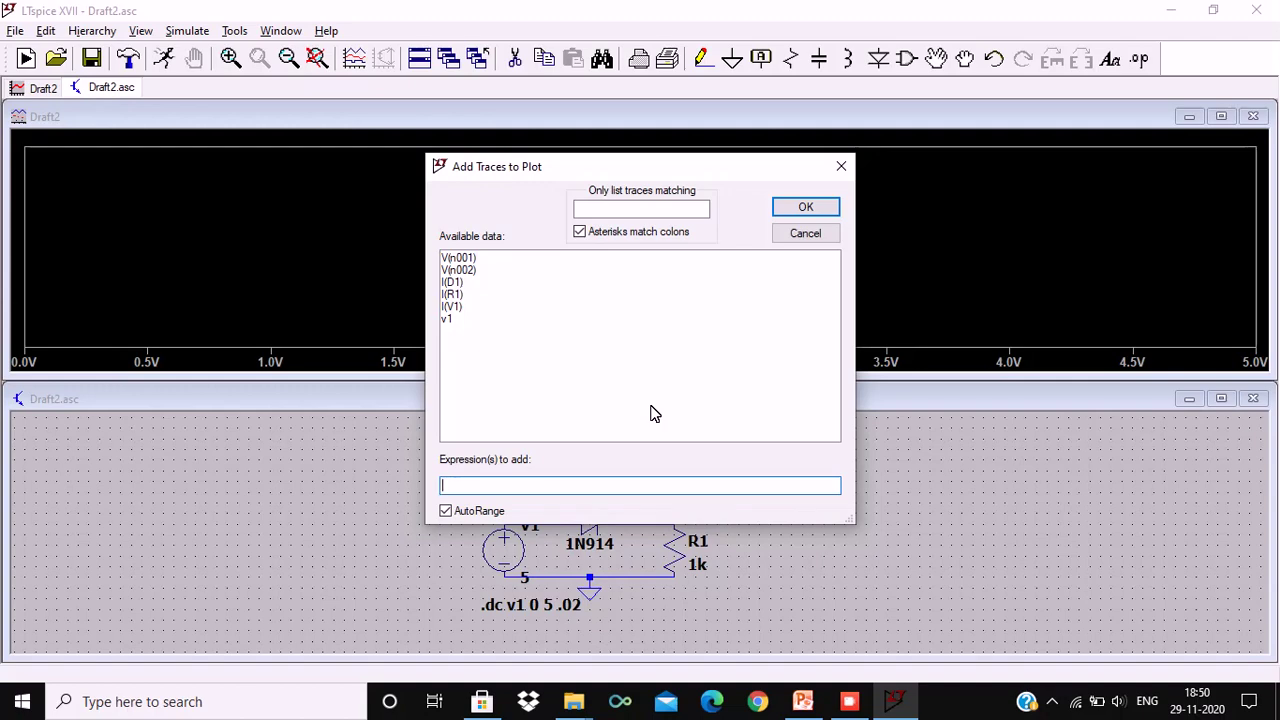
pyautogui.click(447, 281)
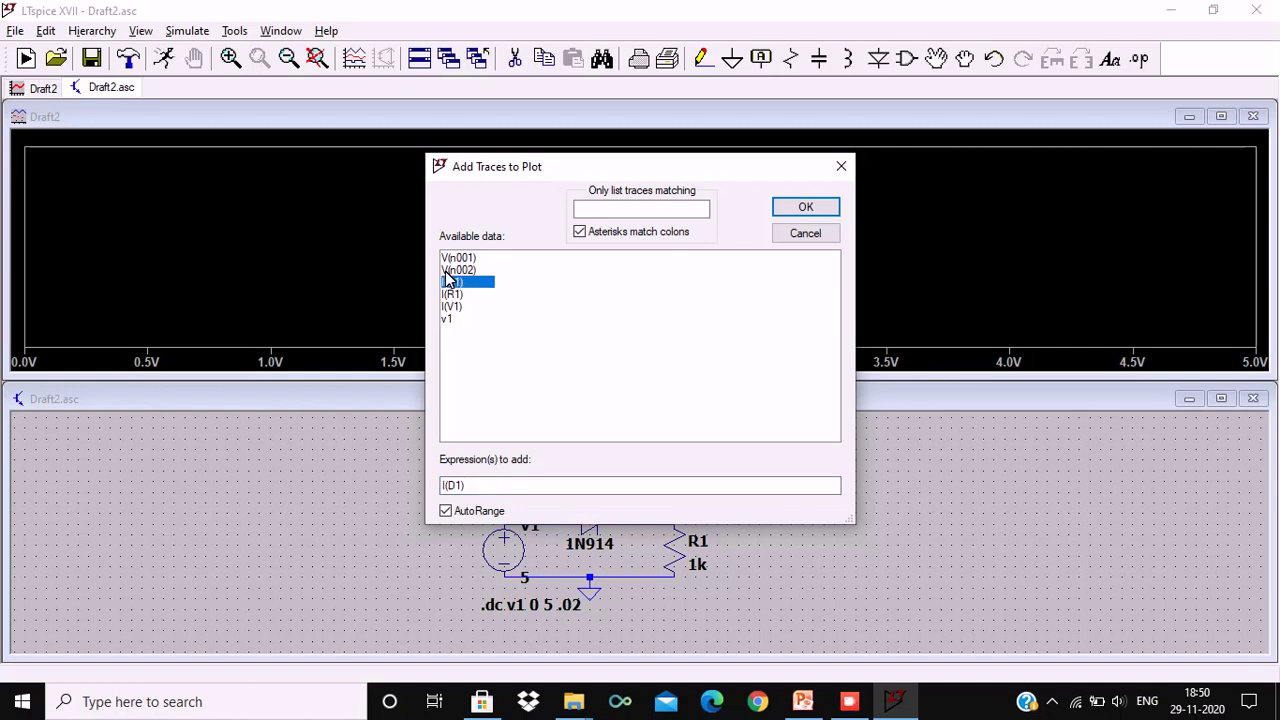
pyautogui.click(810, 205)
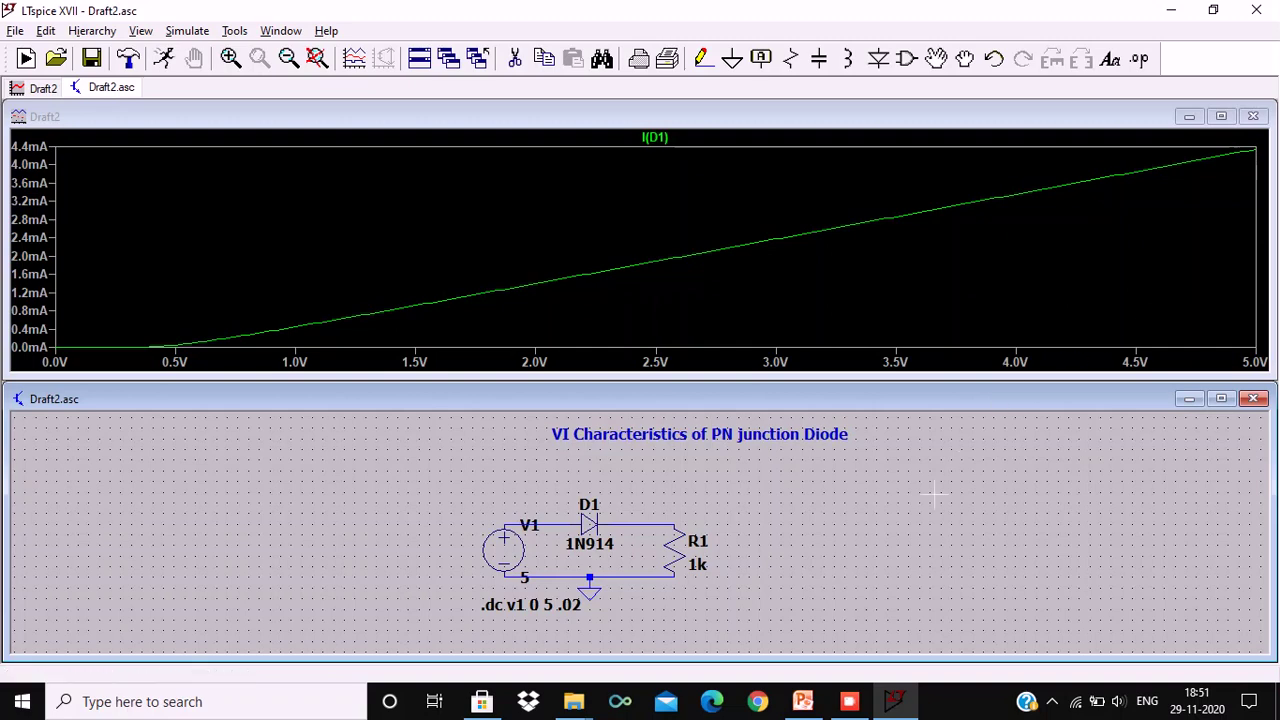
pyautogui.rightClick(486, 607)
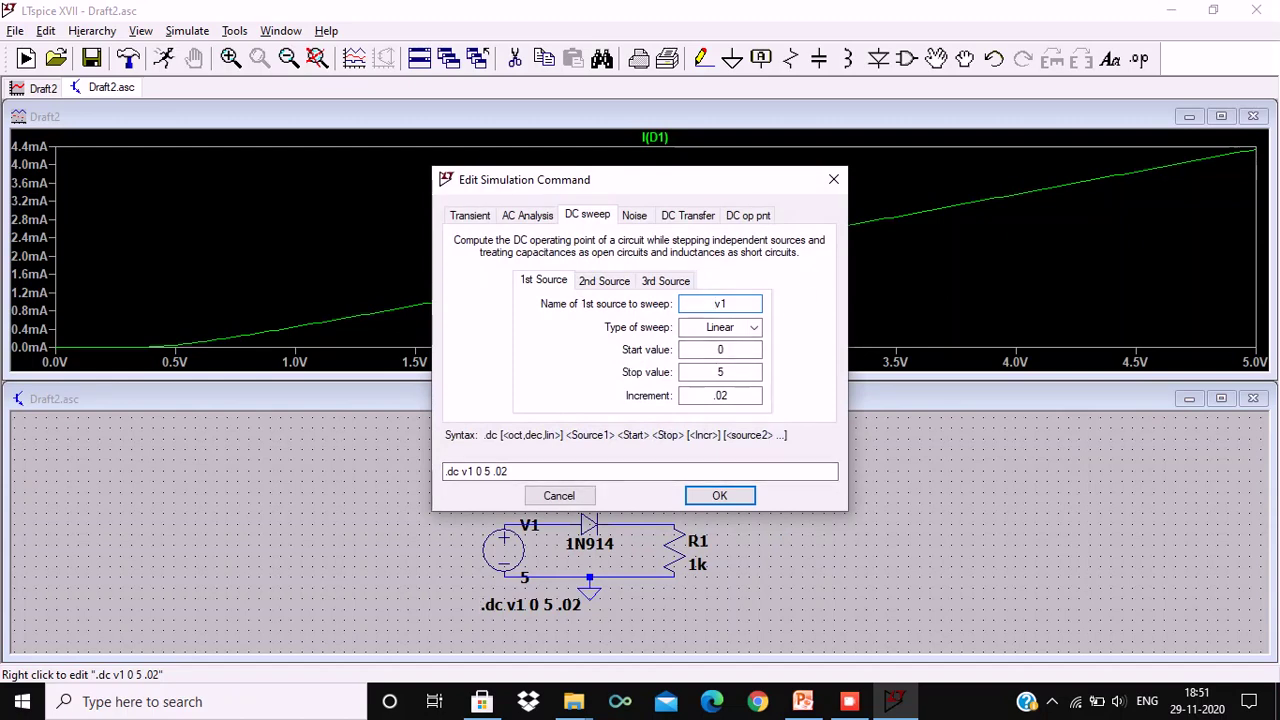
# Change the sweep to .dc v1 -5 0 .02 and rerun to show reverse-bias current
pyautogui.click(724, 350)
pyautogui.press('BackSpace')
pyautogui.write('-5')
pyautogui.click(706, 377)
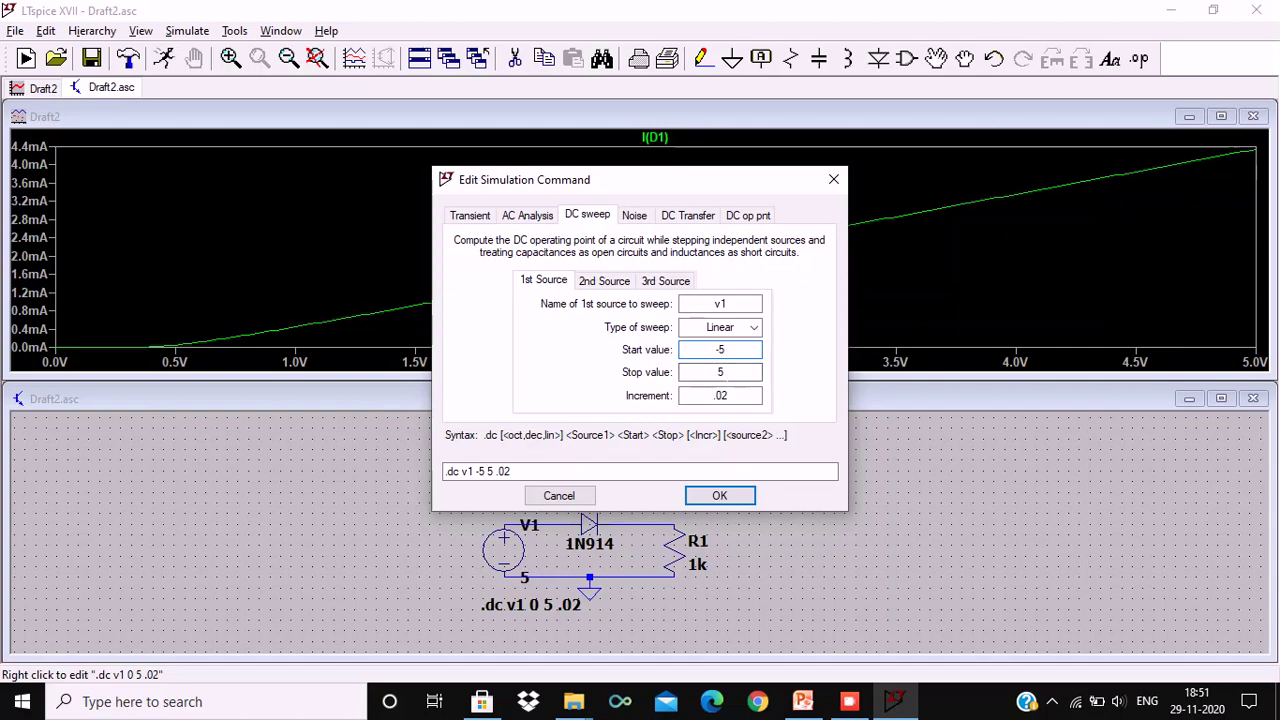
pyautogui.press('Delete')
pyautogui.write('0')
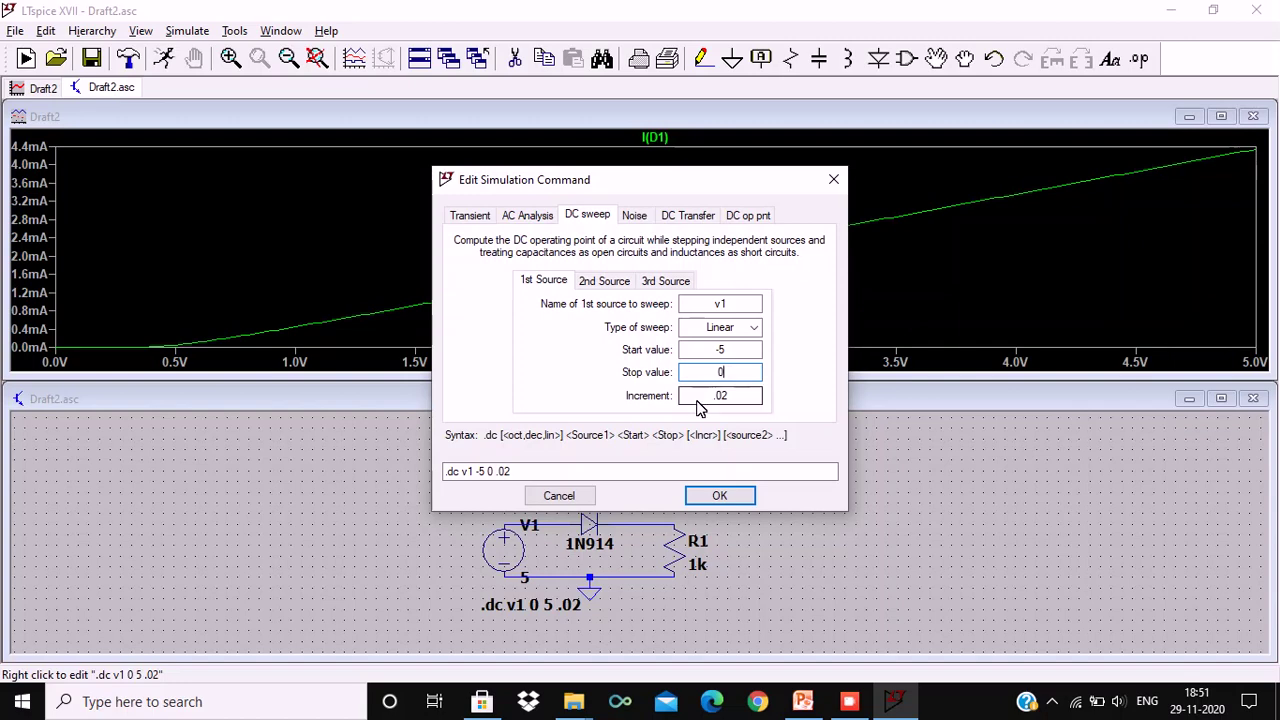
pyautogui.click(707, 493)
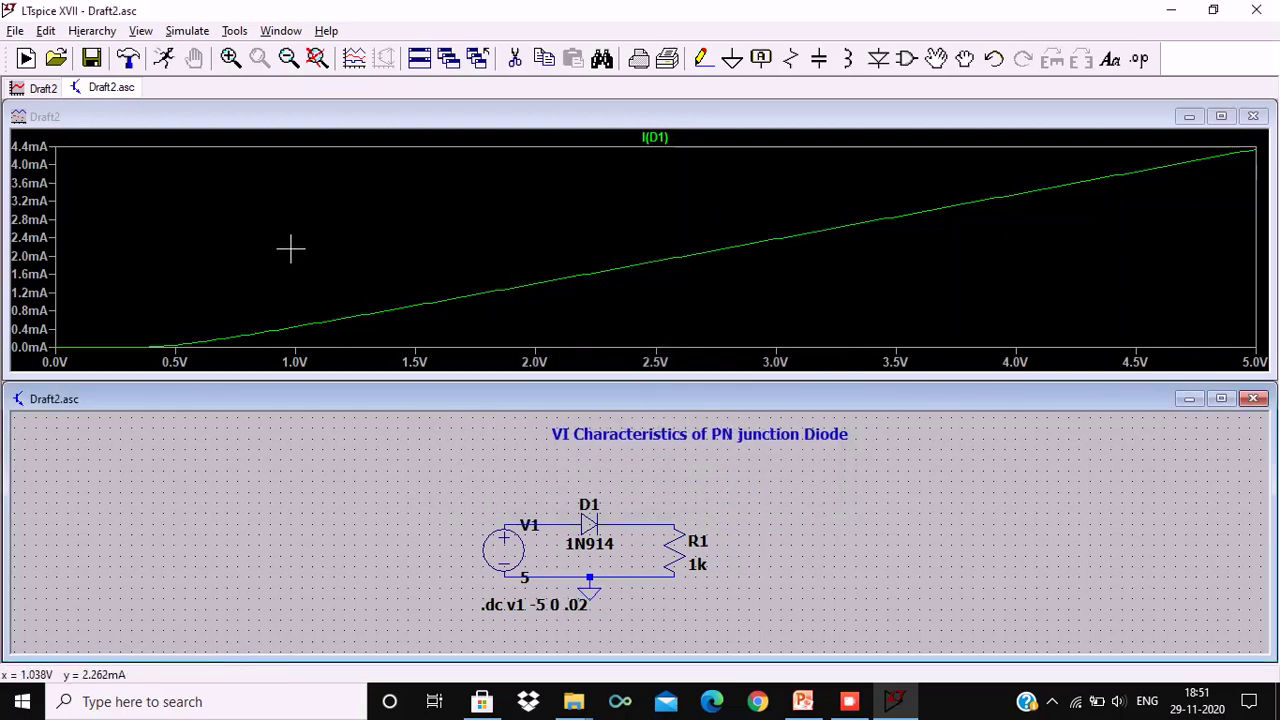
pyautogui.click(165, 59)
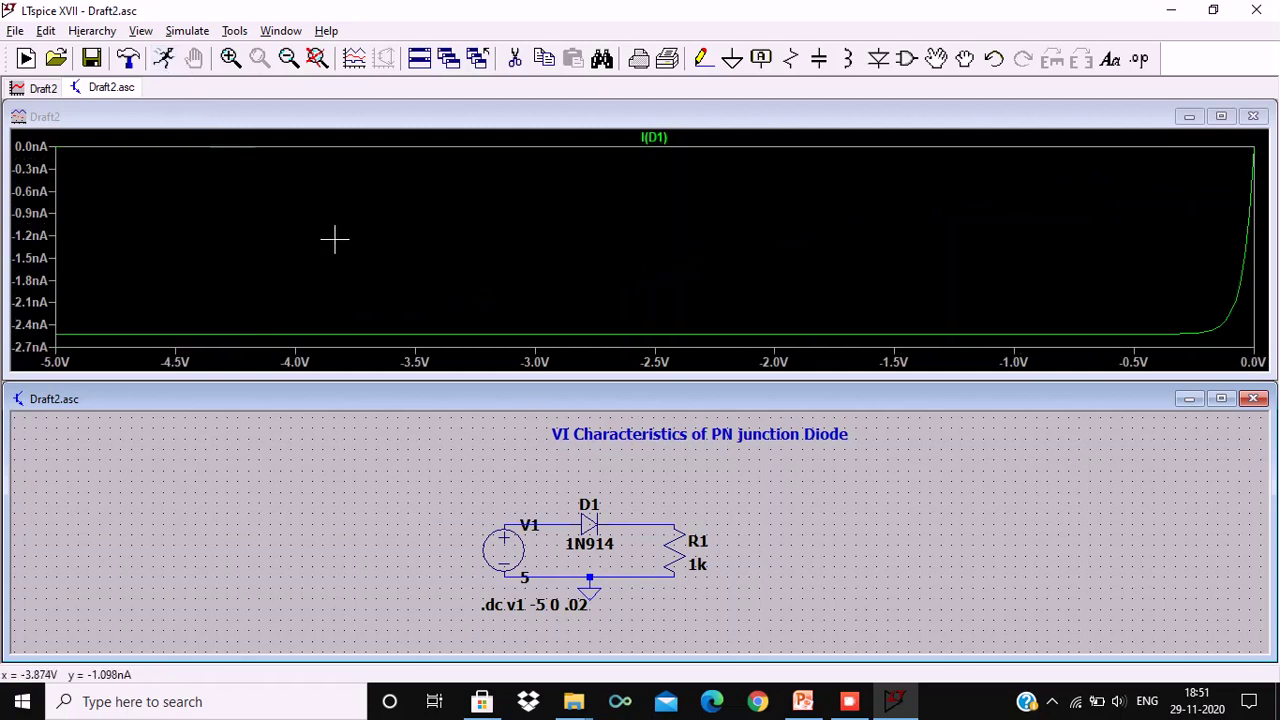